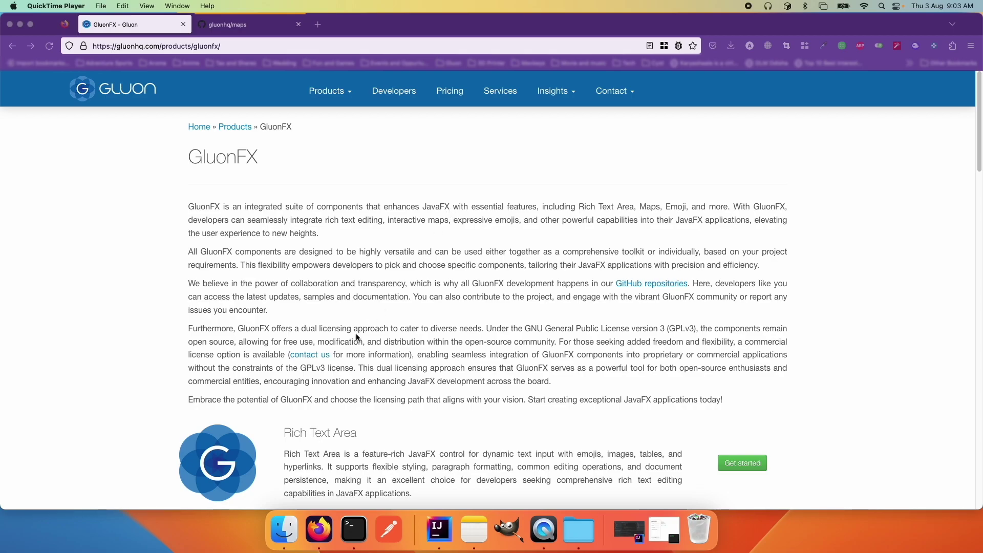
{"action": "scroll", "coordinate": [356, 333], "scroll_direction": "down", "scroll_amount": 3}
{"action": "scroll", "coordinate": [356, 333], "scroll_direction": "down", "scroll_amount": 5}
{"action": "scroll", "coordinate": [356, 334], "scroll_direction": "down", "scroll_amount": 5}
{"action": "scroll", "coordinate": [355, 333], "scroll_direction": "down", "scroll_amount": 3}
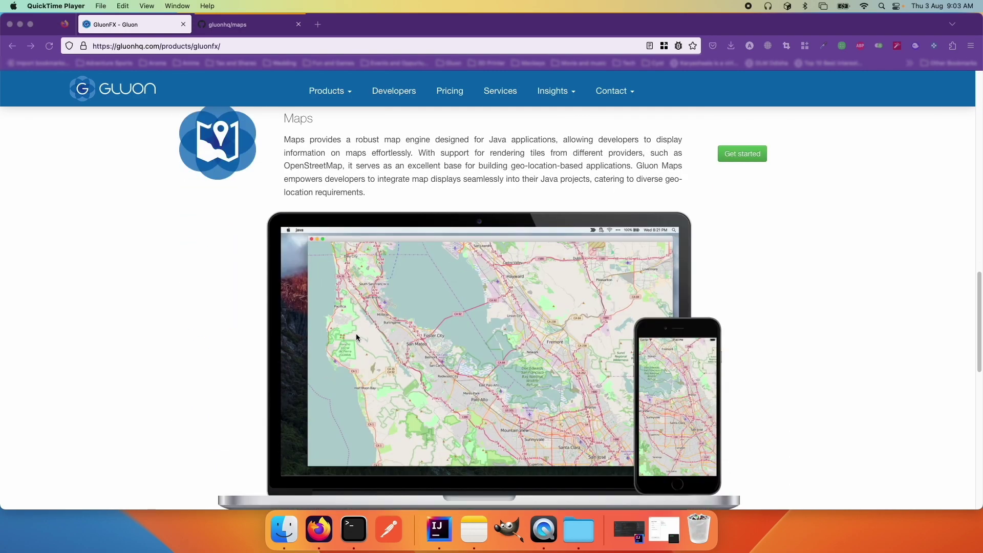
{"action": "scroll", "coordinate": [355, 334], "scroll_direction": "down", "scroll_amount": 2}
{"action": "scroll", "coordinate": [356, 337], "scroll_direction": "up", "scroll_amount": 1}
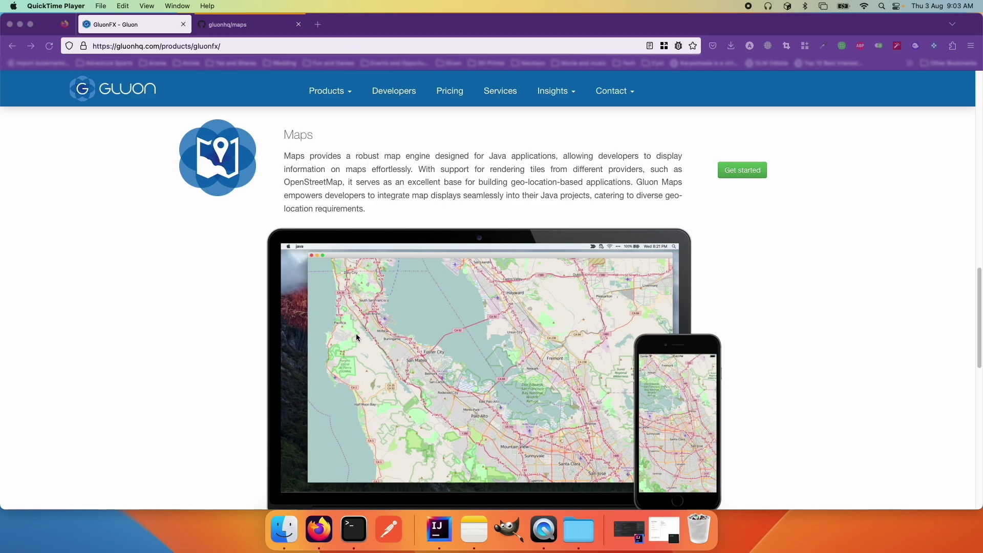
{"action": "scroll", "coordinate": [356, 336], "scroll_direction": "down", "scroll_amount": 1}
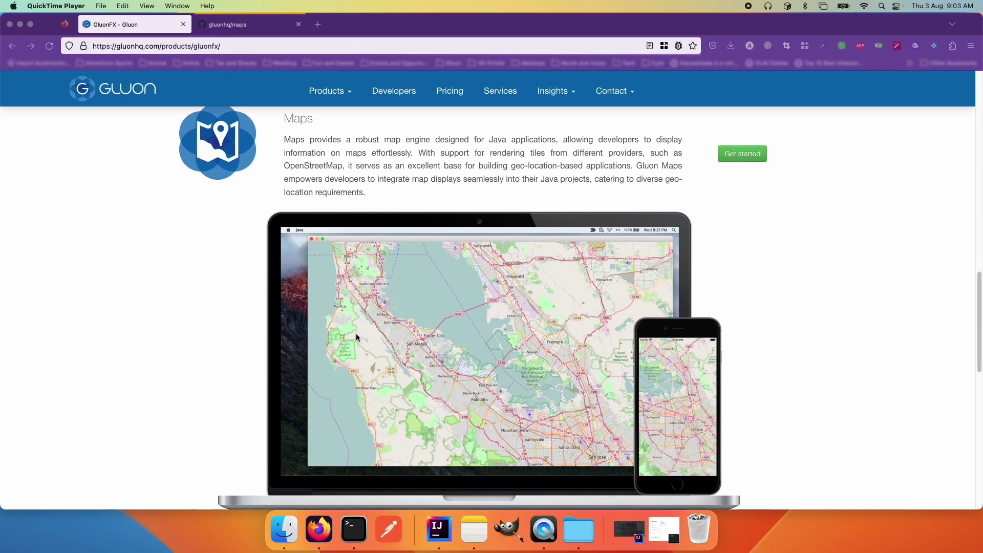
Switch from the GluonFX Maps section to the gluonhq/maps GitHub repository page.
{"action": "left_click", "coordinate": [223, 23]}
{"action": "scroll", "coordinate": [366, 278], "scroll_direction": "down", "scroll_amount": 1}
{"action": "scroll", "coordinate": [367, 279], "scroll_direction": "down", "scroll_amount": 3}
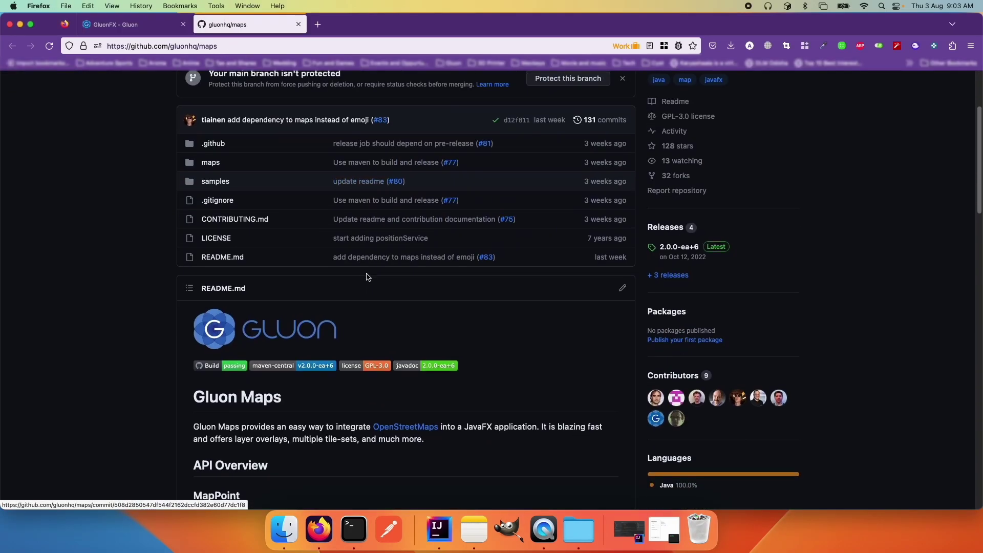
{"action": "scroll", "coordinate": [366, 278], "scroll_direction": "down", "scroll_amount": 2}
{"action": "scroll", "coordinate": [367, 278], "scroll_direction": "down", "scroll_amount": 3}
{"action": "scroll", "coordinate": [367, 278], "scroll_direction": "down", "scroll_amount": 2}
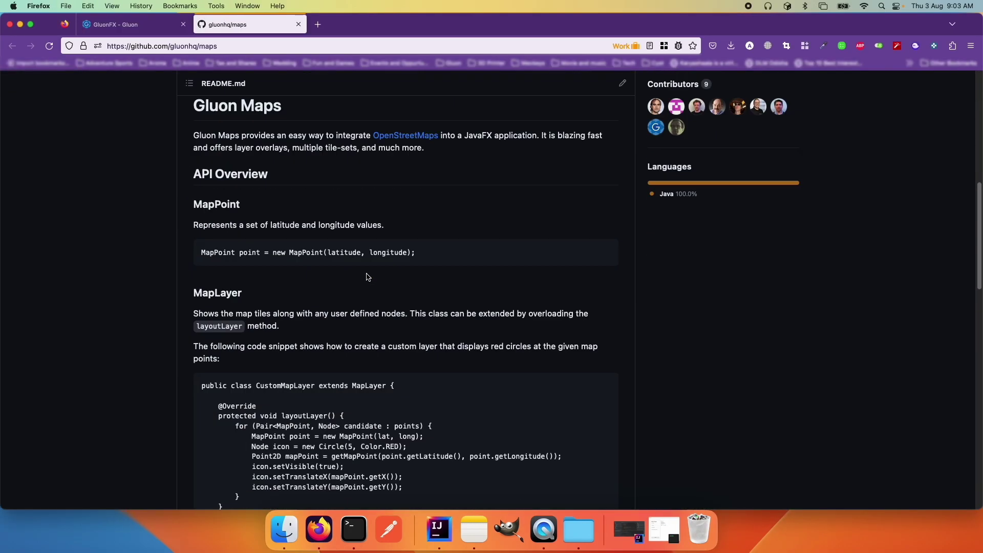
{"action": "scroll", "coordinate": [367, 276], "scroll_direction": "down", "scroll_amount": 2}
{"action": "scroll", "coordinate": [366, 276], "scroll_direction": "down", "scroll_amount": 2}
{"action": "scroll", "coordinate": [366, 275], "scroll_direction": "down", "scroll_amount": 2}
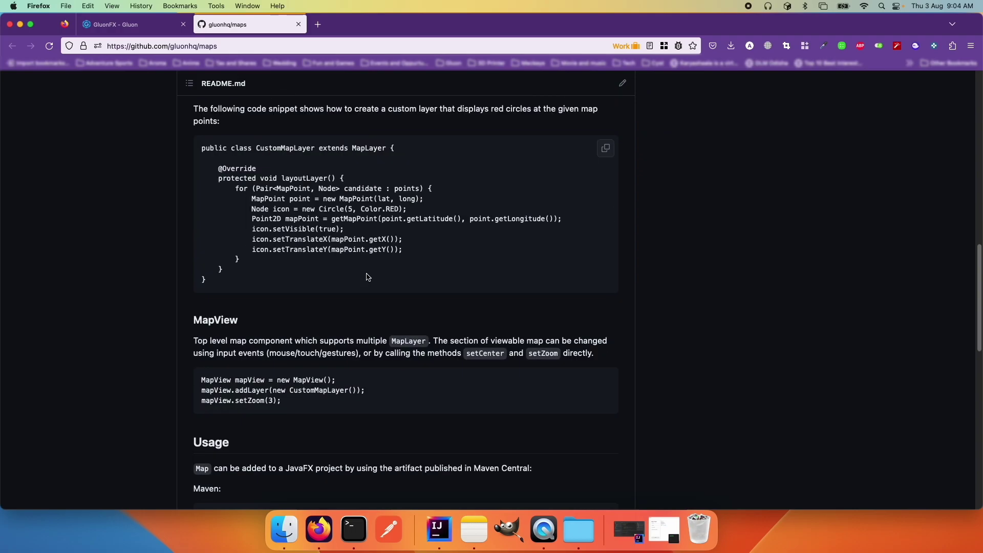
{"action": "scroll", "coordinate": [364, 285], "scroll_direction": "down", "scroll_amount": 1}
{"action": "scroll", "coordinate": [364, 285], "scroll_direction": "up", "scroll_amount": 3}
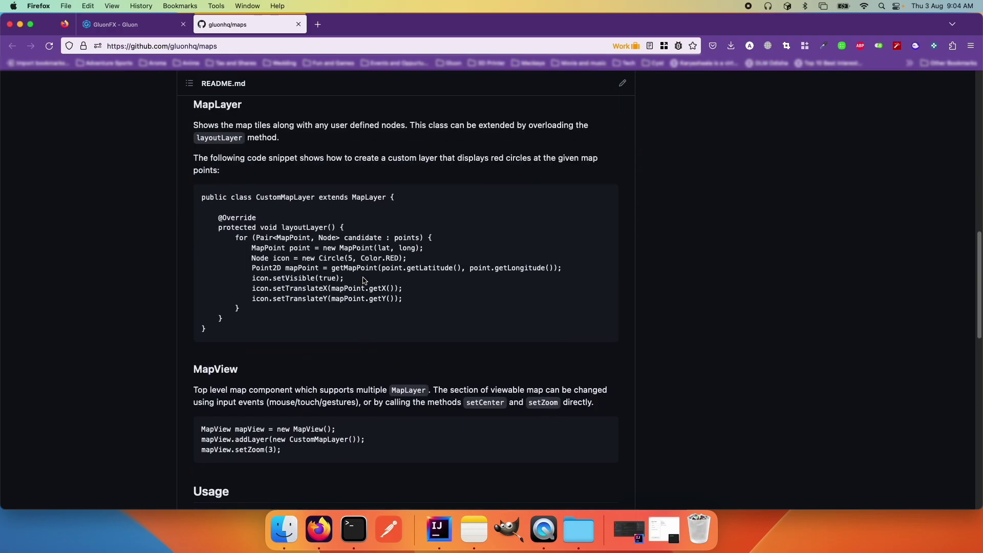
Bring the running Get in Touch contact-form app to the front from the Dock.
{"action": "left_click", "coordinate": [580, 529]}
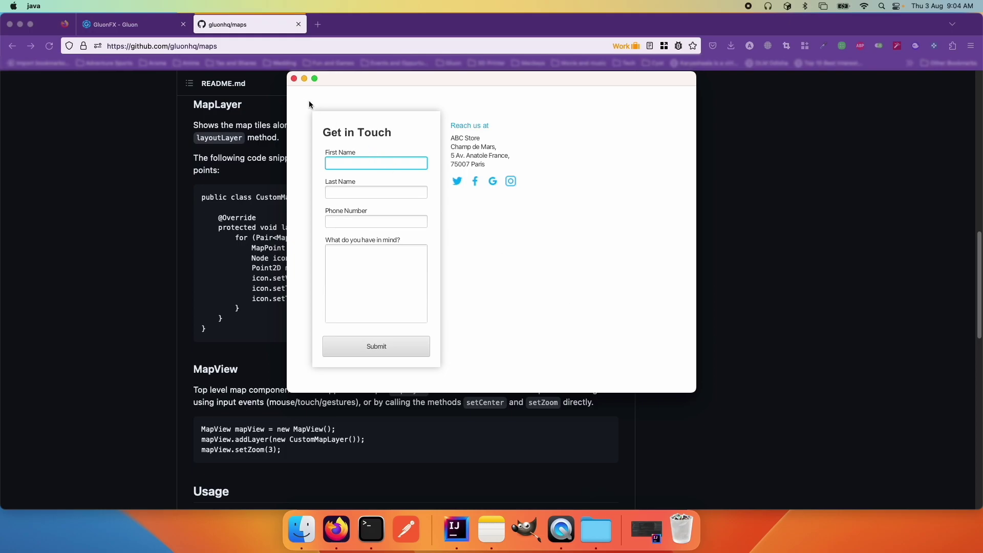
Close the Get in Touch contact-form window.
{"action": "left_click", "coordinate": [293, 80]}
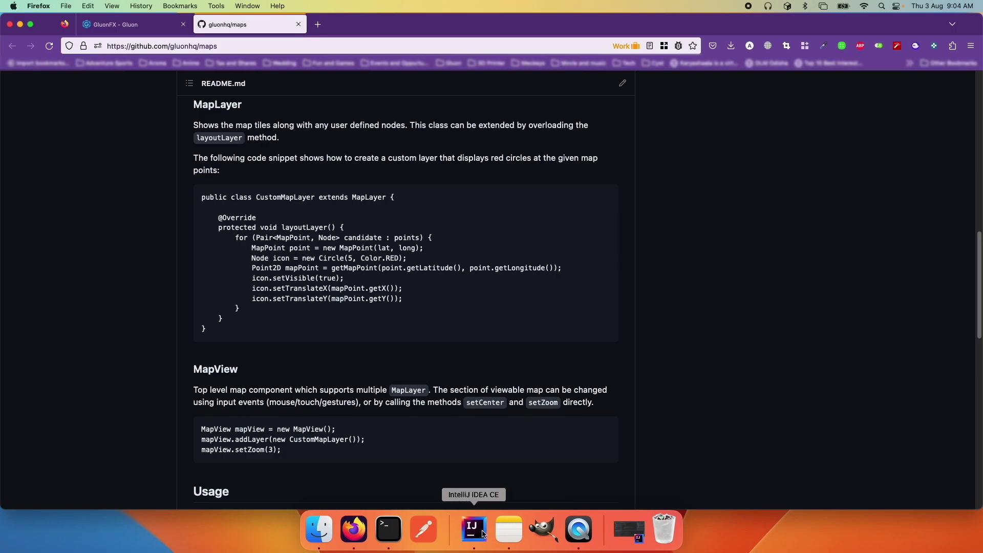
Paste the com.gluonhq maps 2.0.0-ea+6 dependency into pom.xml, then switch to ContactController.java.
{"action": "left_click", "coordinate": [478, 528]}
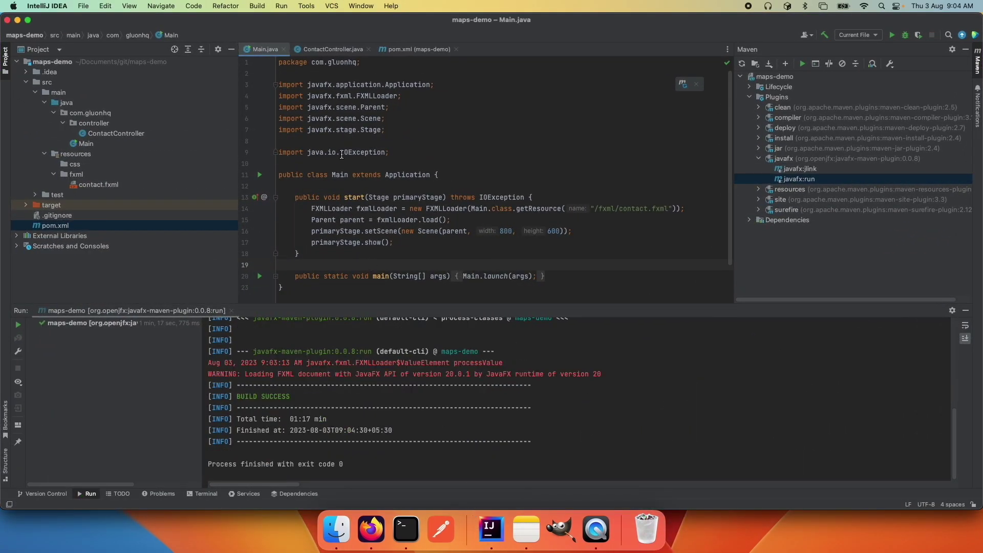
{"action": "left_click", "coordinate": [400, 49]}
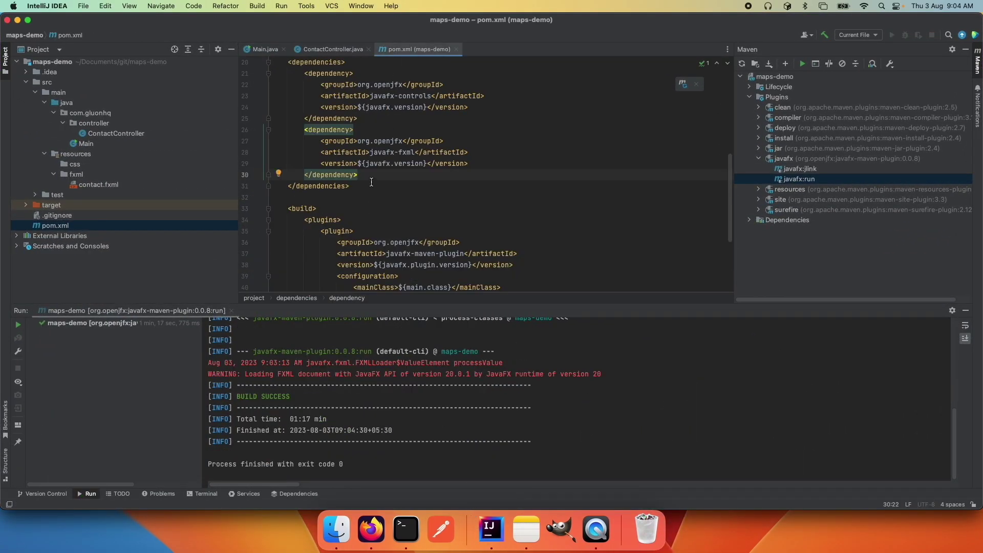
{"action": "type", "text": "maps<dependency>     <groupId>com.gluonhq</groupId>     <artifactId>maps</artifactId>     <version>2.0.0-ea+6</version> </dependency>"}
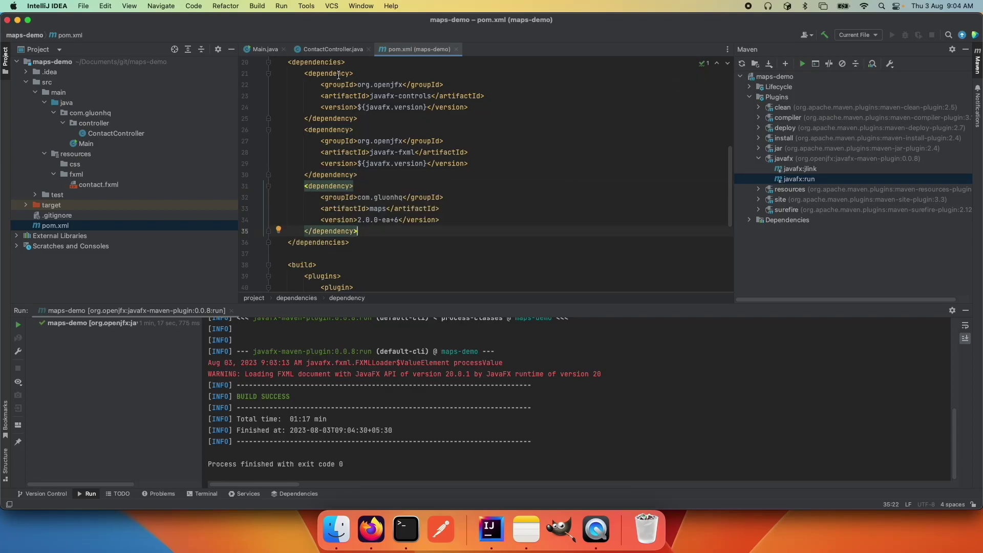
{"action": "left_click", "coordinate": [333, 49]}
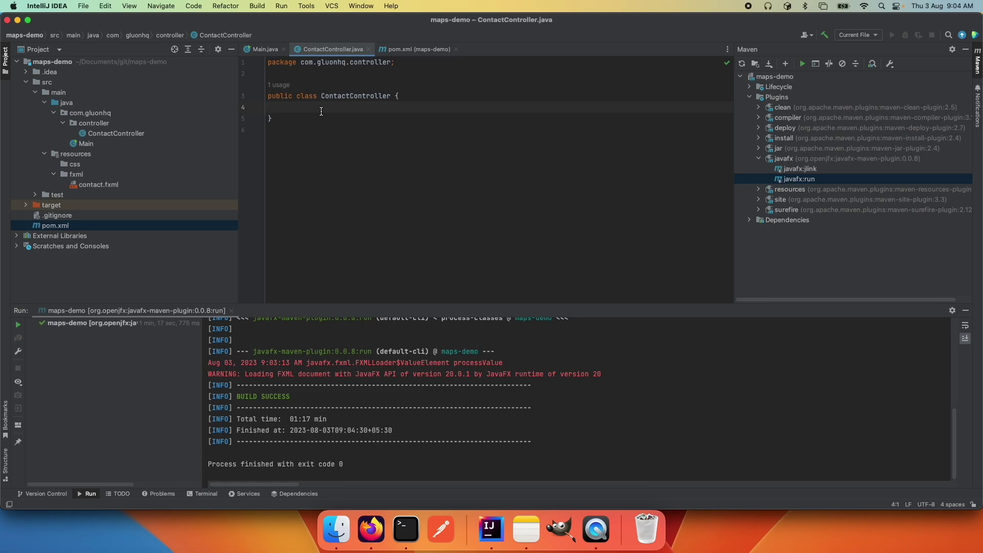
{"action": "type", "text": "pr"}
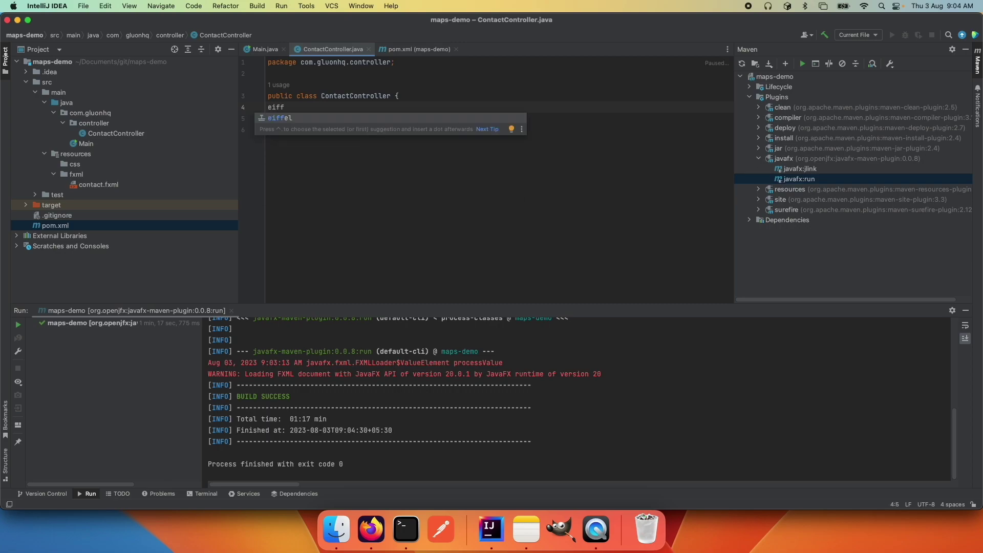
Add an imported eiffelPoint MapPoint field at 48.8583701, 2.2944813.
{"action": "key", "text": "Tab"}
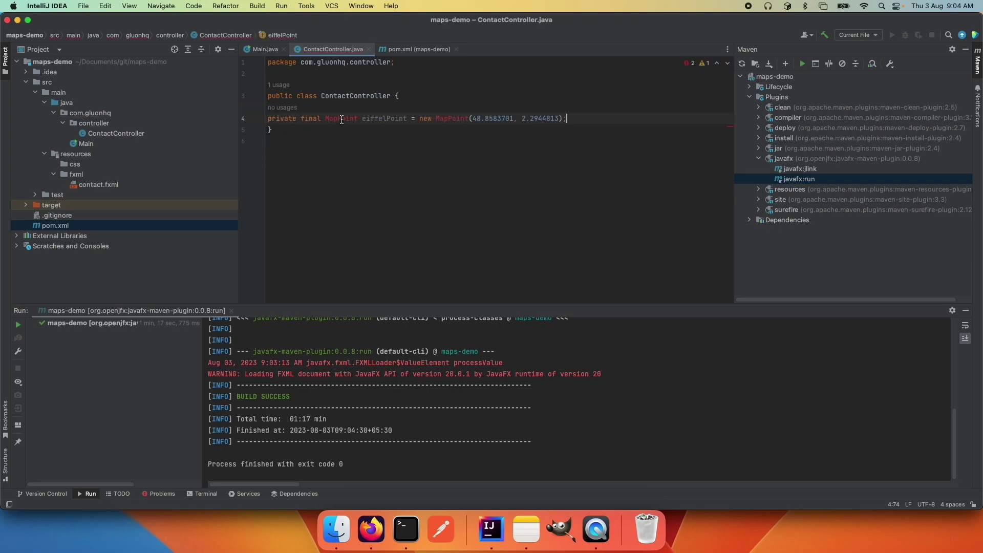
{"action": "key", "text": "alt+Return"}
{"action": "left_click", "coordinate": [359, 147]}
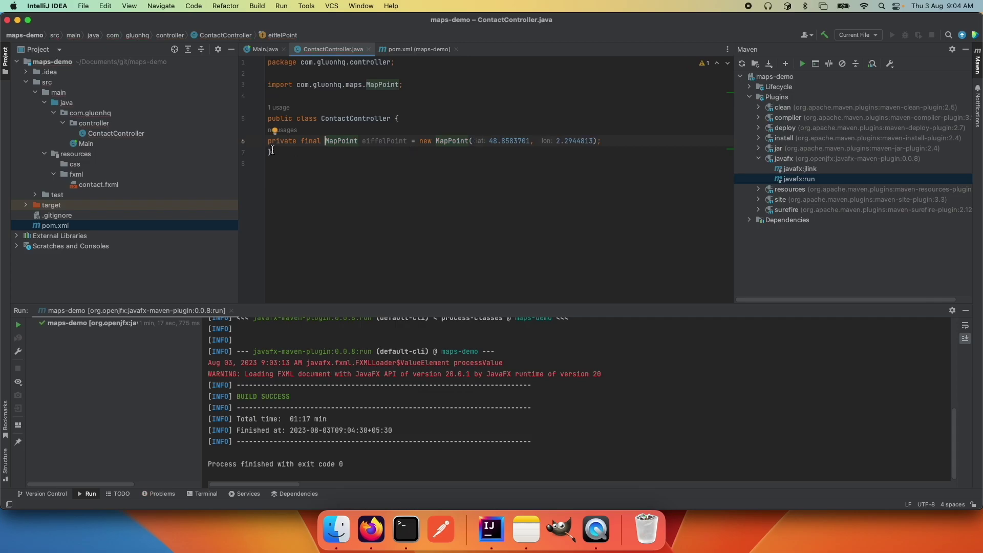
{"action": "left_click", "coordinate": [269, 141]}
{"action": "key", "text": "Tab"}
{"action": "left_click", "coordinate": [671, 141]}
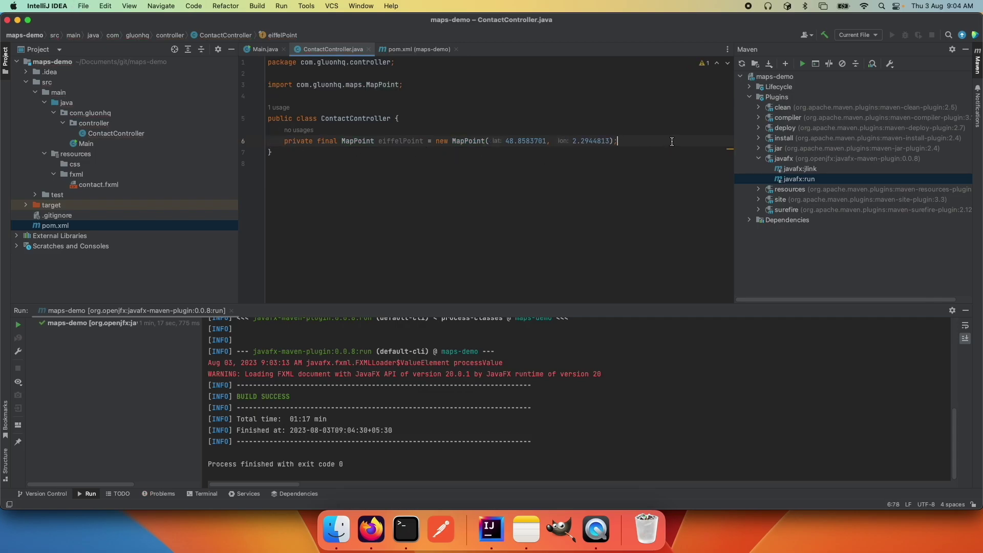
{"action": "key", "text": "Return"}
{"action": "key", "text": "Return"}
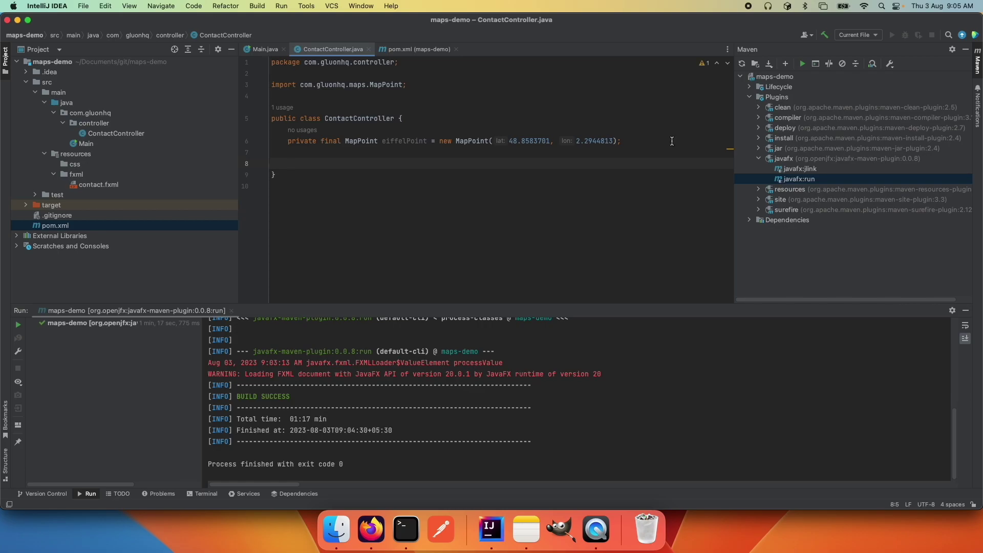
{"action": "type", "text": "map"}
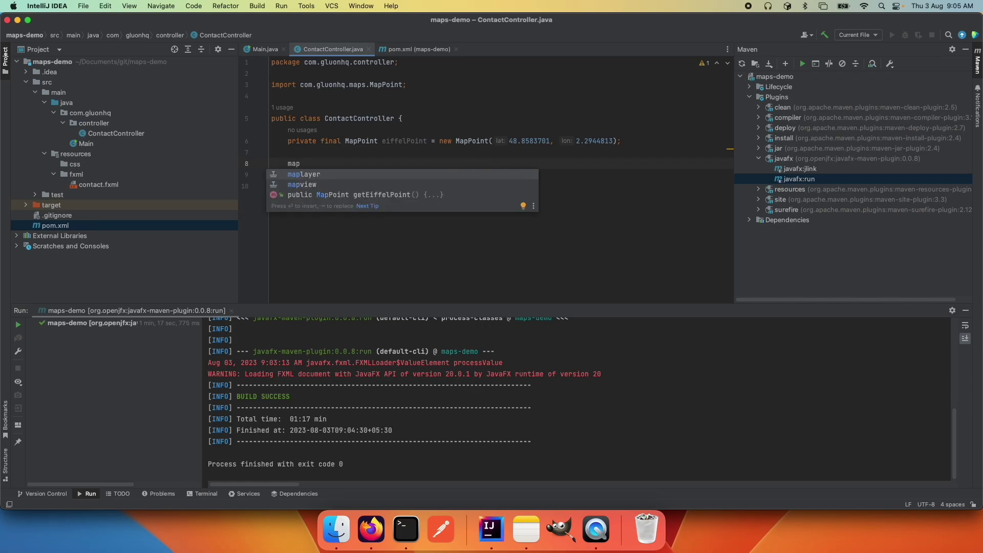
Add a createMapView method returning a 500×400 MapView and import MapView.
{"action": "key", "text": "Tab"}
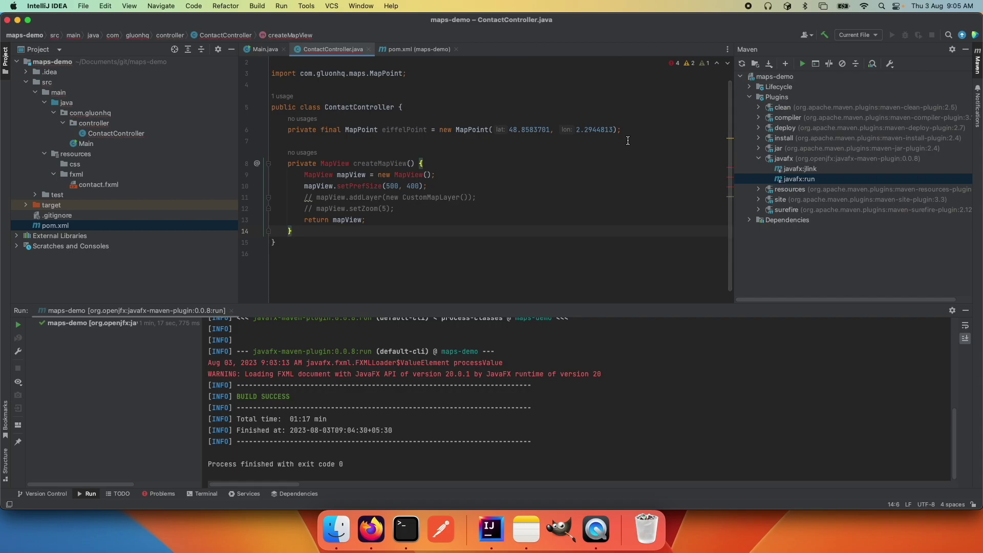
{"action": "left_click", "coordinate": [339, 163]}
{"action": "key", "text": "alt+Return"}
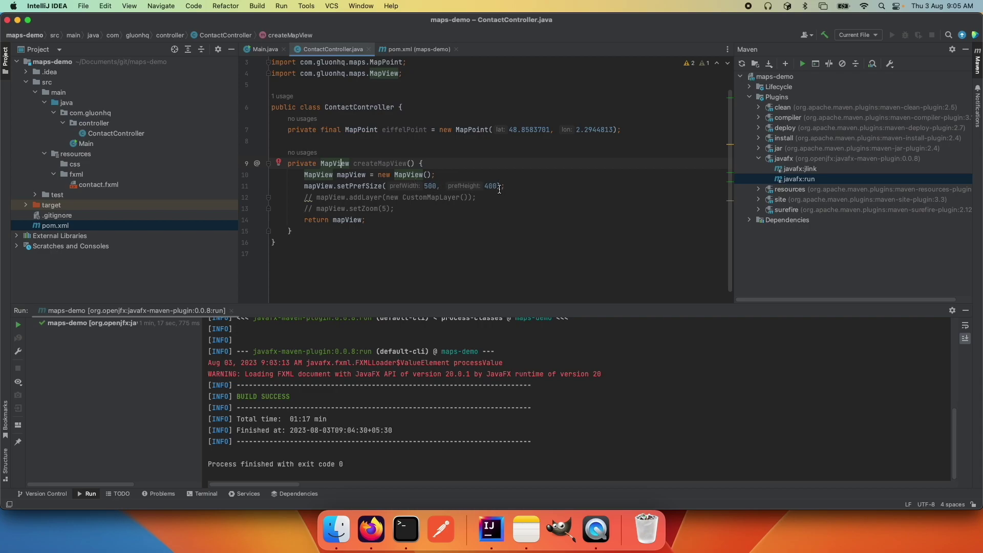
{"action": "left_click", "coordinate": [631, 129]}
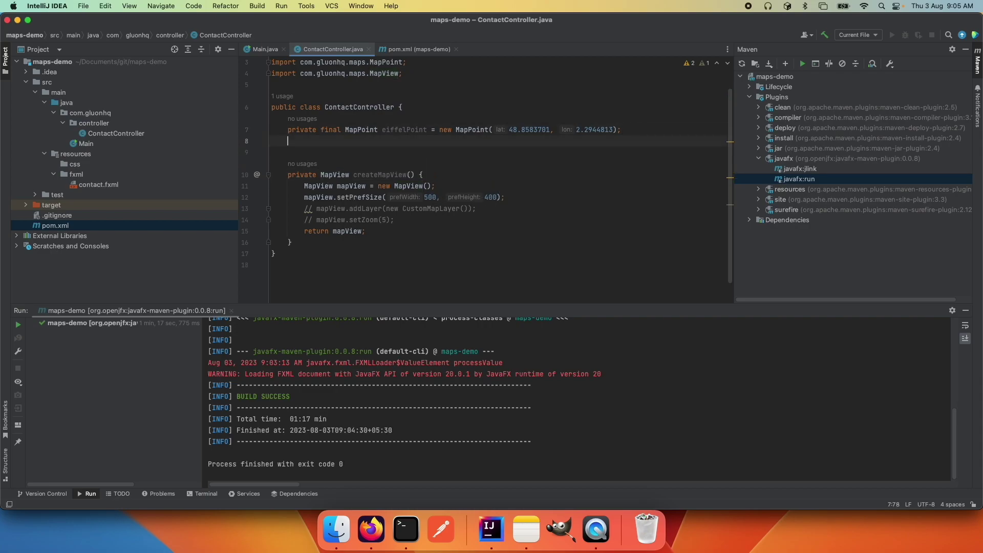
{"action": "key", "text": "Return"}
{"action": "key", "text": "Return"}
{"action": "type", "text": "init"}
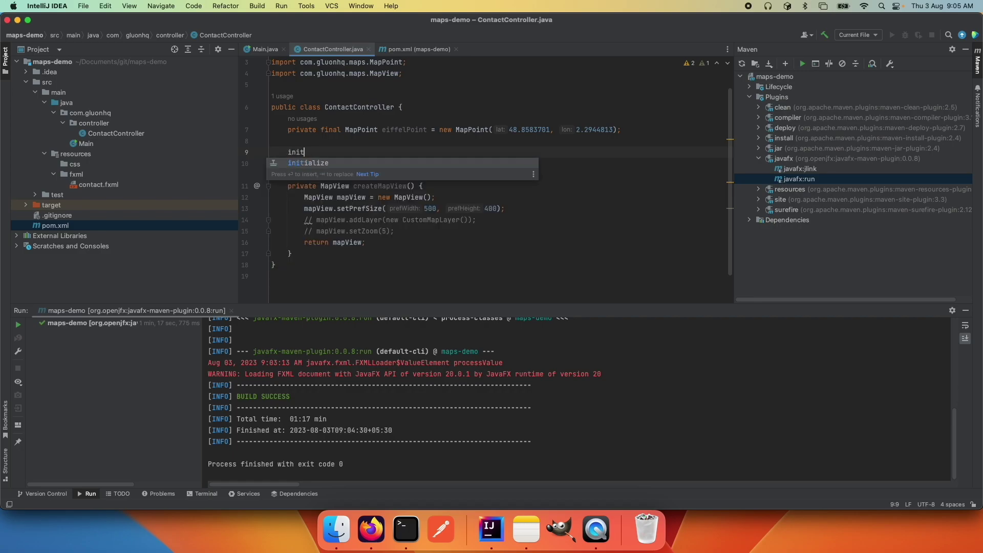
{"action": "key", "text": "Tab"}
{"action": "left_click", "coordinate": [307, 152]}
{"action": "key", "text": "Return"}
{"action": "key", "text": "alt+Return"}
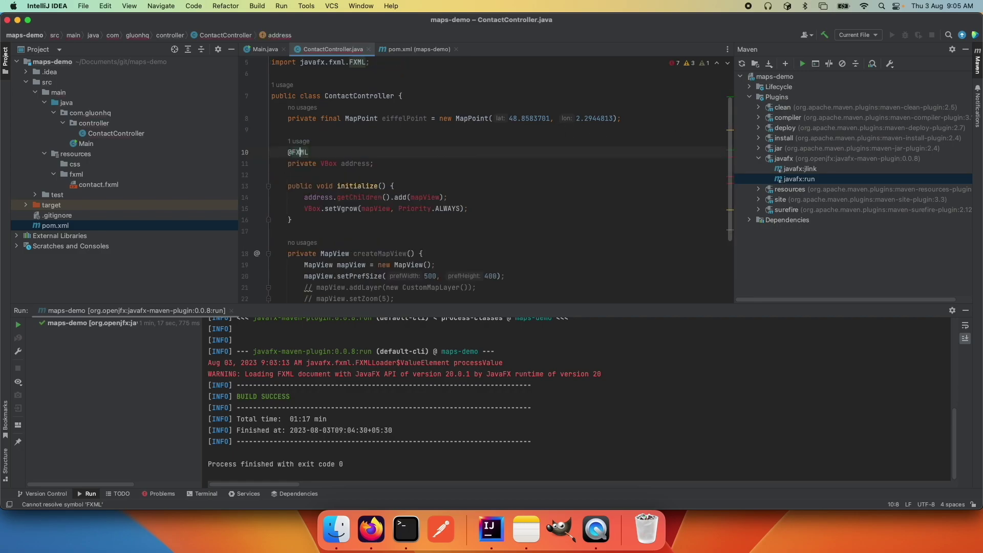
{"action": "key", "text": "Down"}
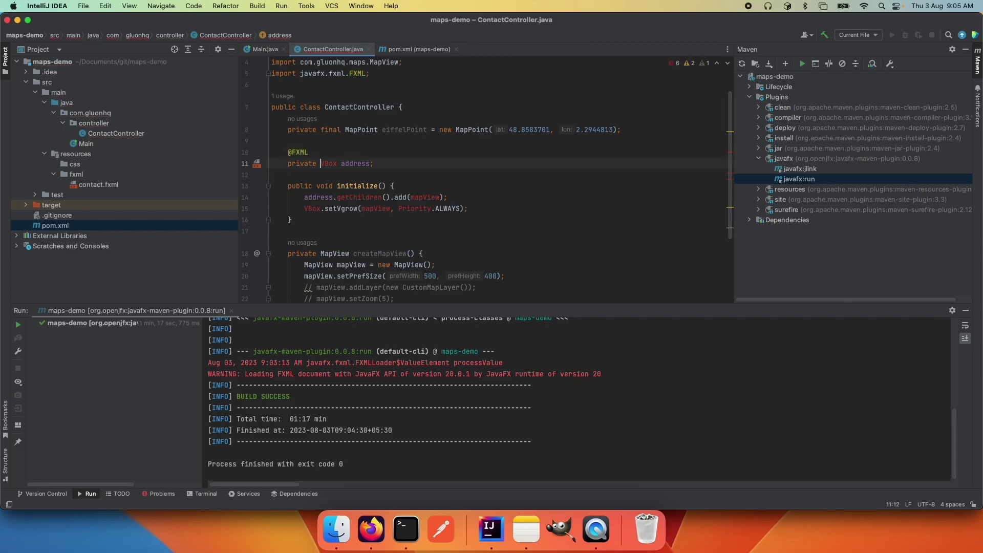
{"action": "key", "text": "alt+Return"}
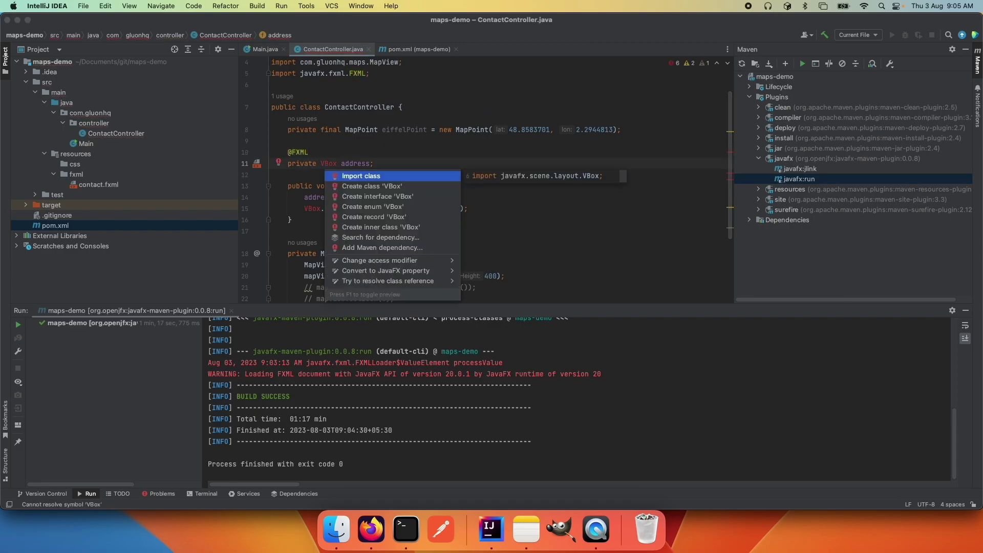
{"action": "key", "text": "Return"}
Store createMapView() in a mapView variable with Priority growth, then relaunch via javafx:run.
{"action": "left_click", "coordinate": [416, 208]}
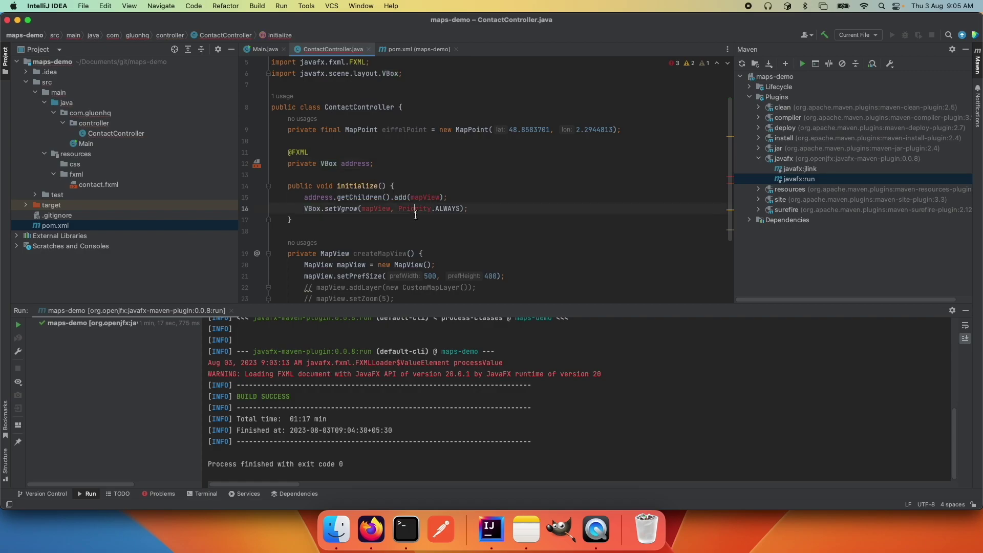
{"action": "left_click", "coordinate": [417, 187]}
{"action": "key", "text": "Return"}
{"action": "type", "text": "crea"}
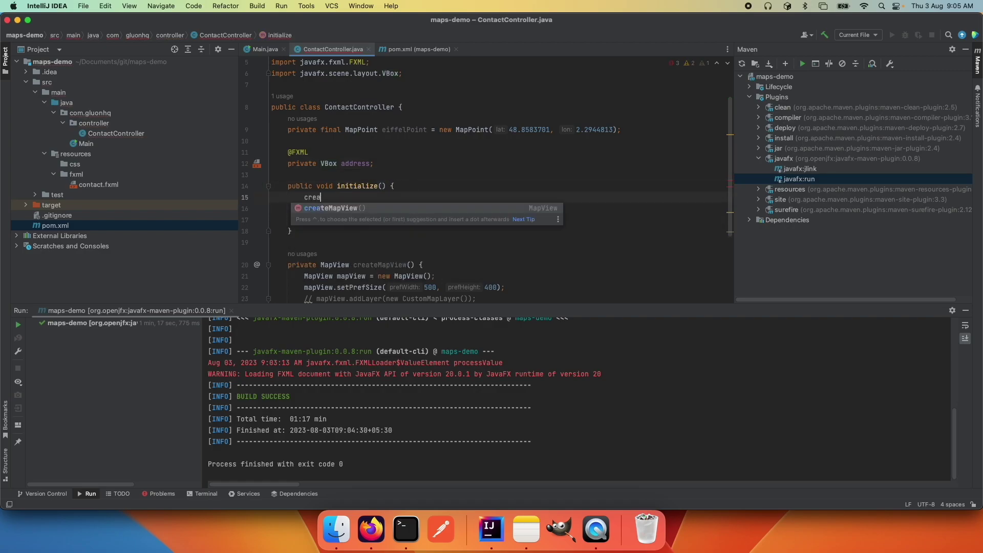
{"action": "key", "text": "Return"}
{"action": "key", "text": "ctrl+alt+v"}
{"action": "key", "text": "Return"}
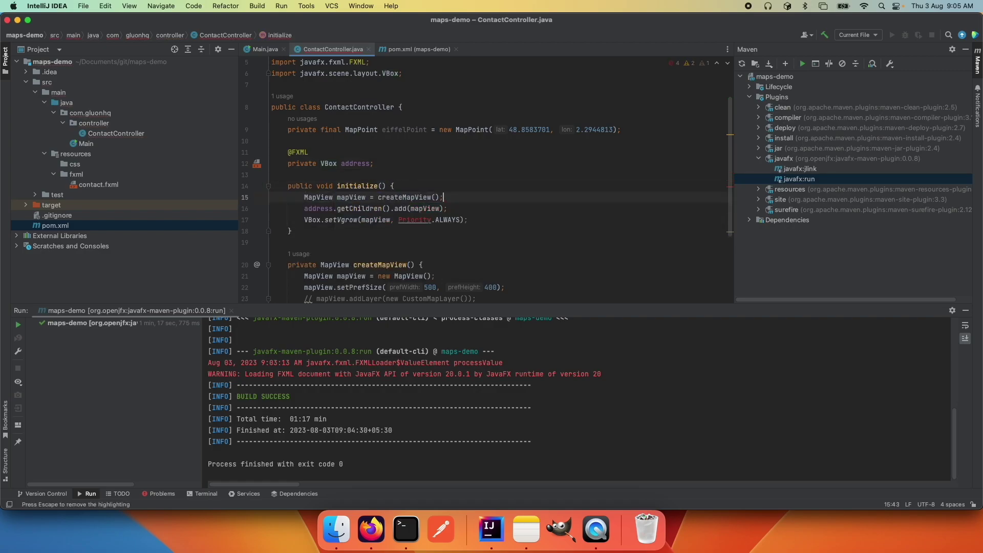
{"action": "key", "text": "alt+Return"}
{"action": "key", "text": "Return"}
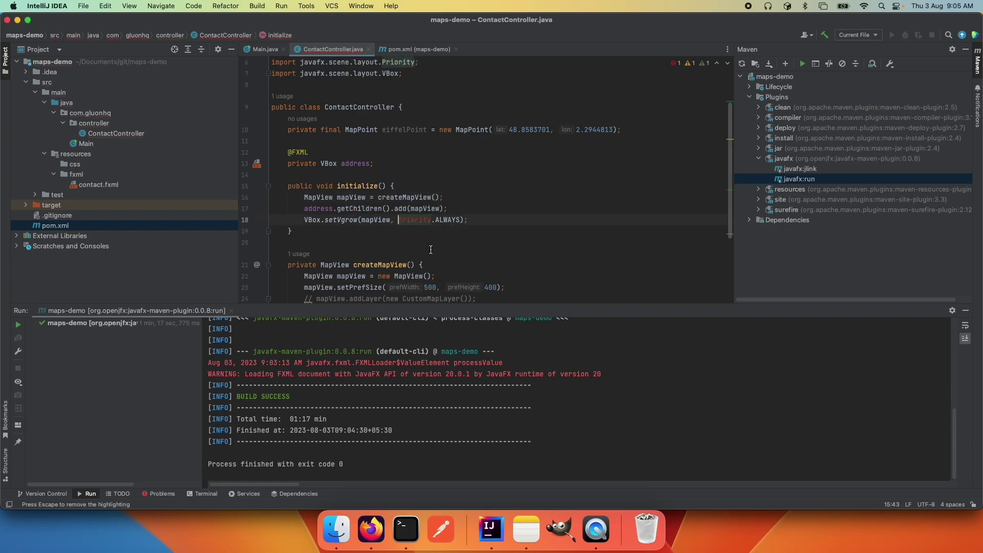
{"action": "scroll", "coordinate": [430, 249], "scroll_direction": "down", "scroll_amount": 3}
{"action": "scroll", "coordinate": [430, 249], "scroll_direction": "up", "scroll_amount": 6}
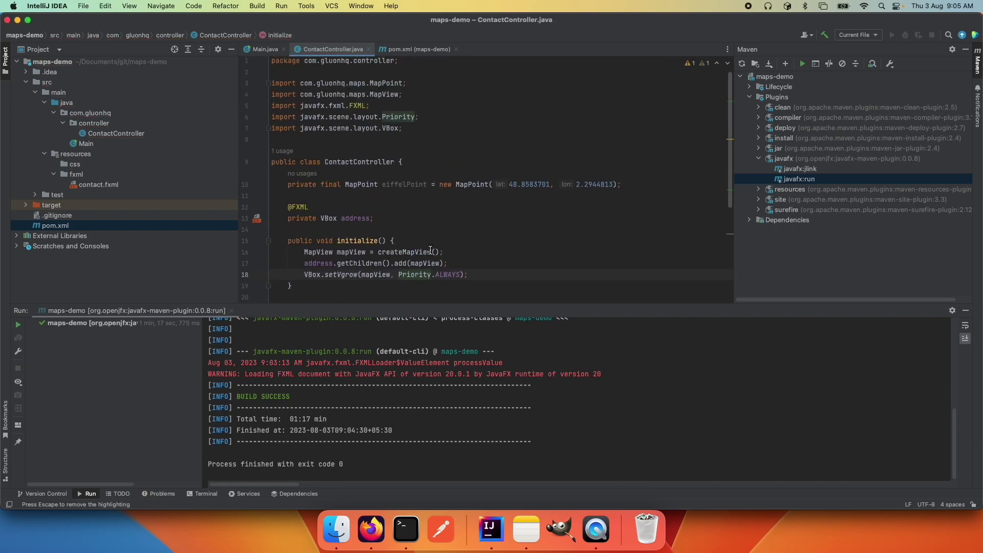
{"action": "scroll", "coordinate": [430, 249], "scroll_direction": "down", "scroll_amount": 4}
{"action": "scroll", "coordinate": [430, 249], "scroll_direction": "up", "scroll_amount": 4}
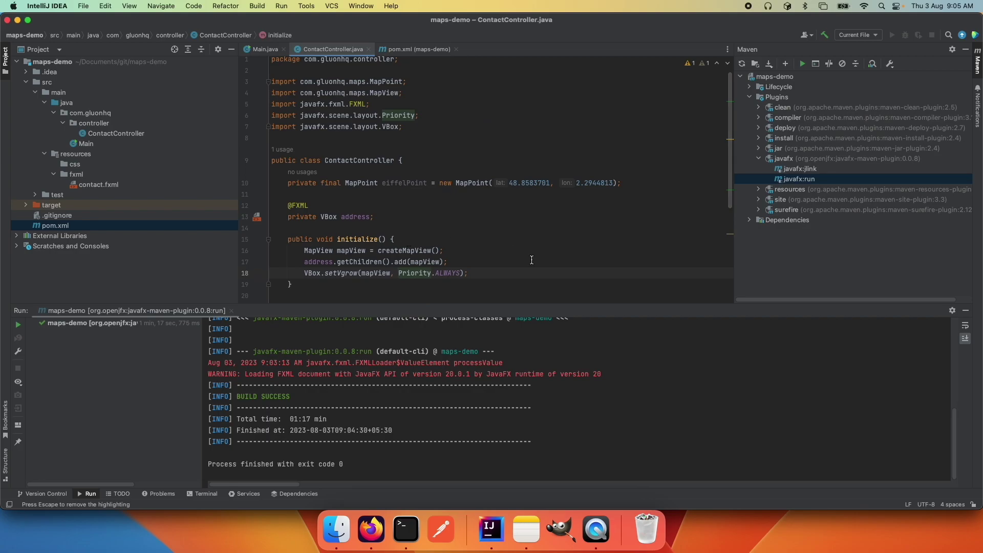
{"action": "scroll", "coordinate": [535, 222], "scroll_direction": "down", "scroll_amount": 5}
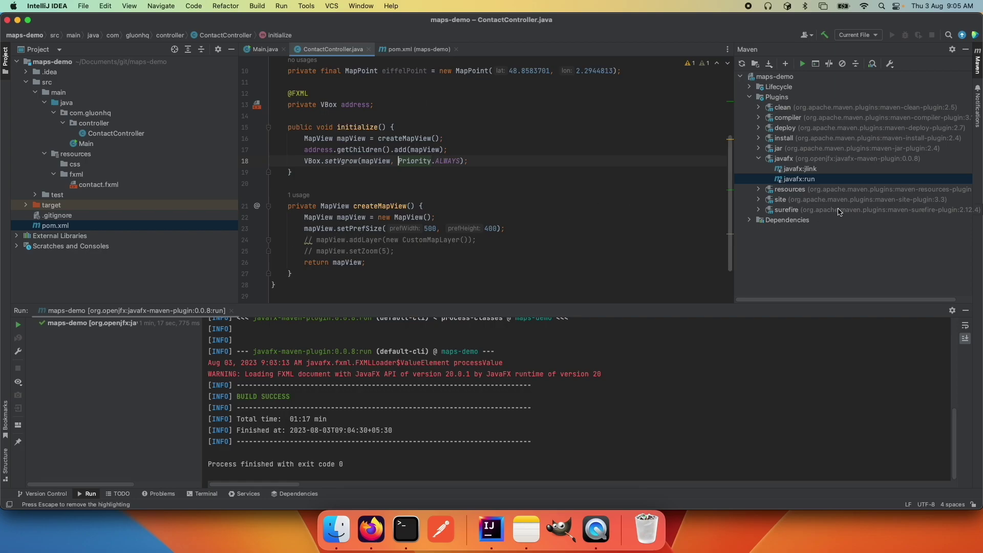
{"action": "double_click", "coordinate": [799, 178]}
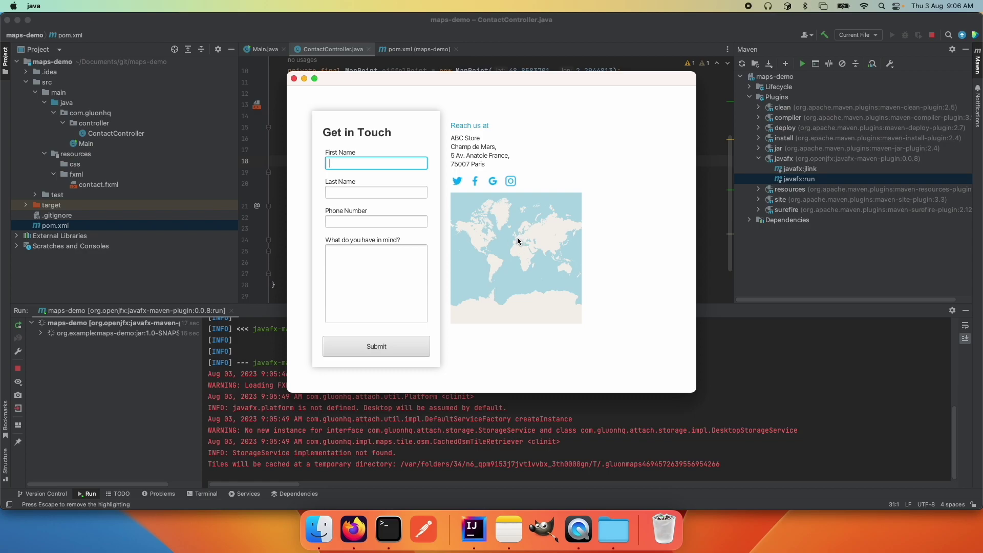
Close the contact-form app after confirming the world map beneath the store details.
{"action": "left_click", "coordinate": [293, 81]}
Uncomment mapView.setZoom(5) and add mapView.flyTo(0, eiffelPoint, 0.1) below it.
{"action": "left_click", "coordinate": [316, 251]}
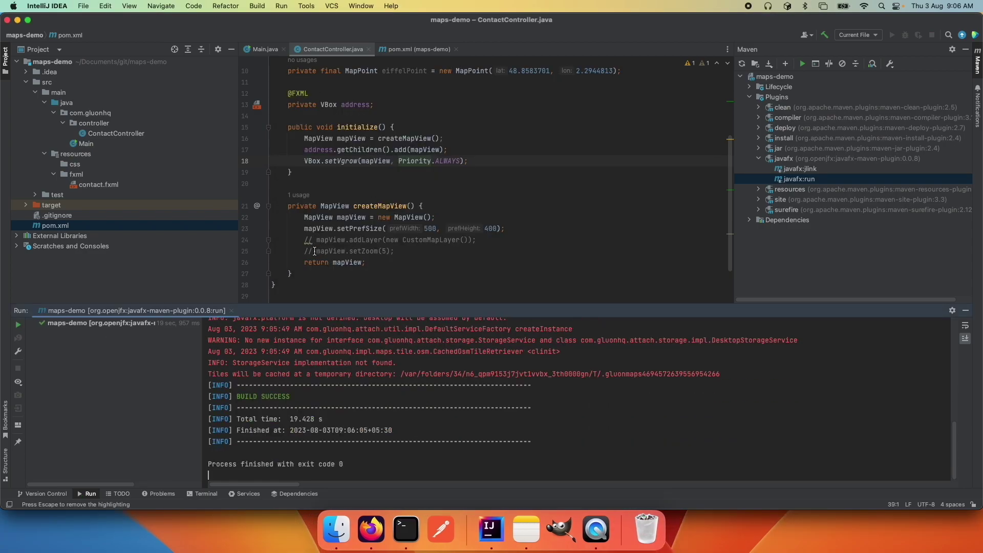
{"action": "key", "text": "BackSpace"}
{"action": "key", "text": "BackSpace"}
{"action": "key", "text": "BackSpace"}
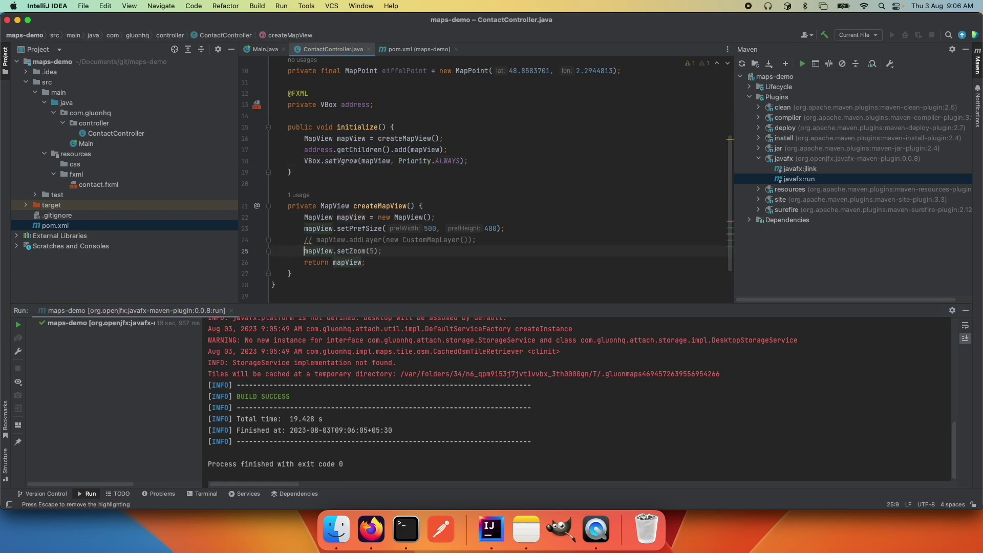
{"action": "key", "text": "End"}
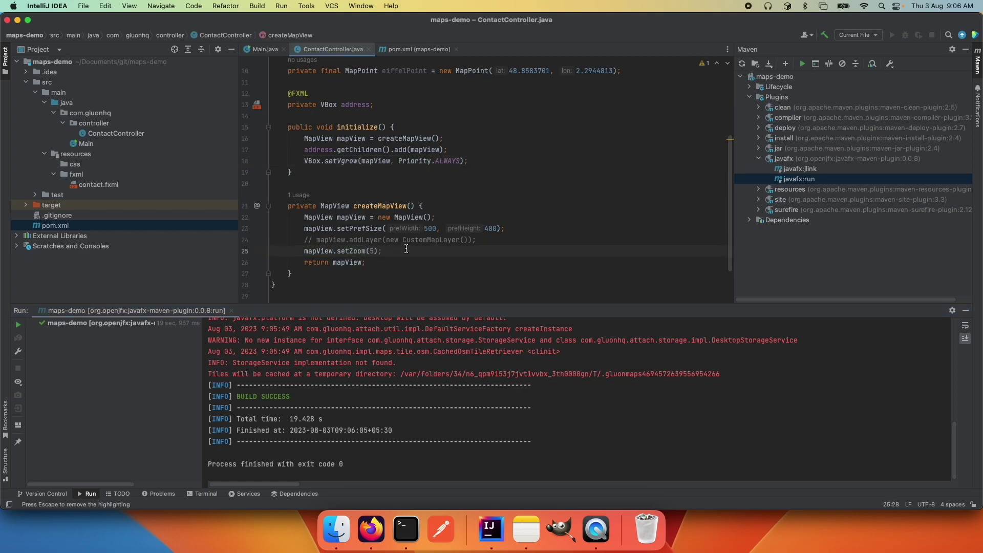
{"action": "key", "text": "Return"}
{"action": "type", "text": "mapView"}
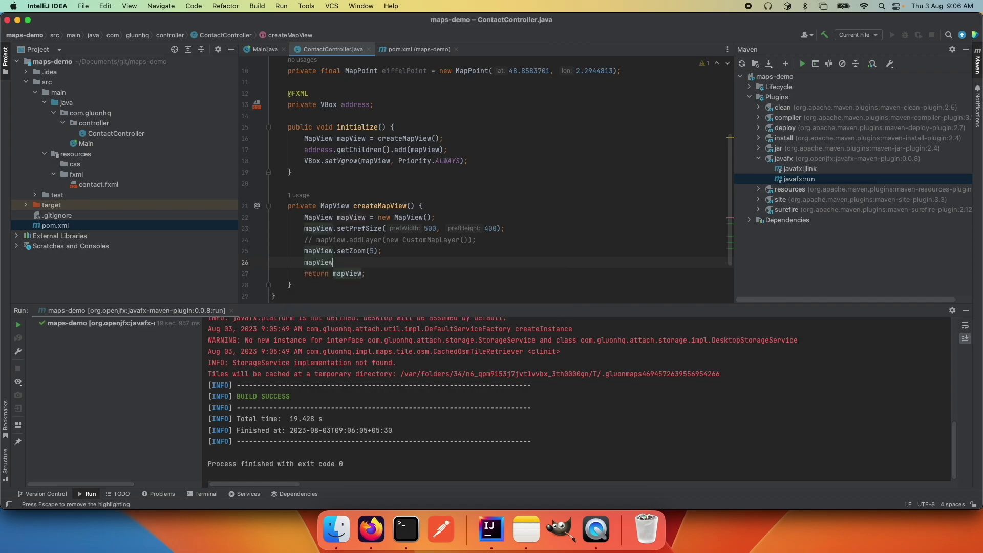
{"action": "type", "text": ".fl"}
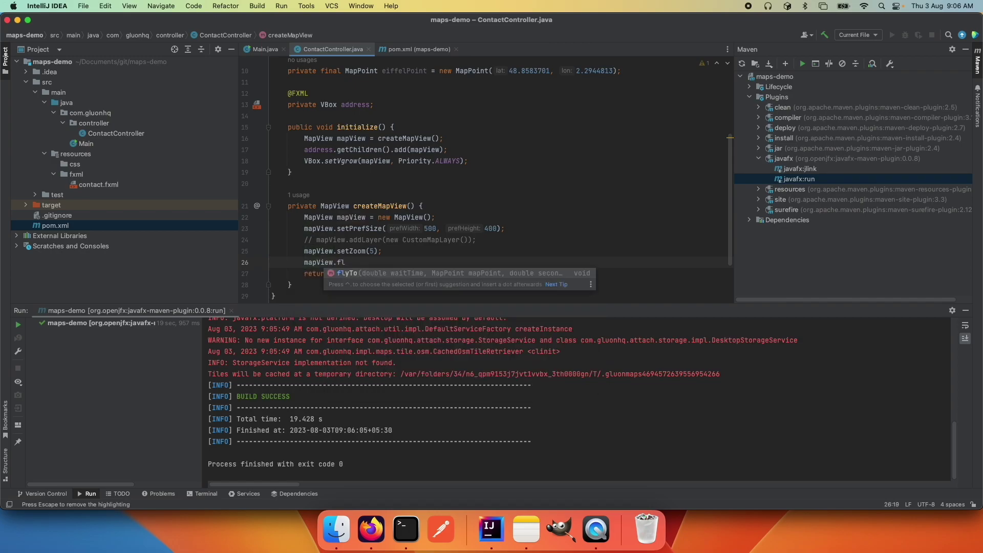
{"action": "key", "text": "Return"}
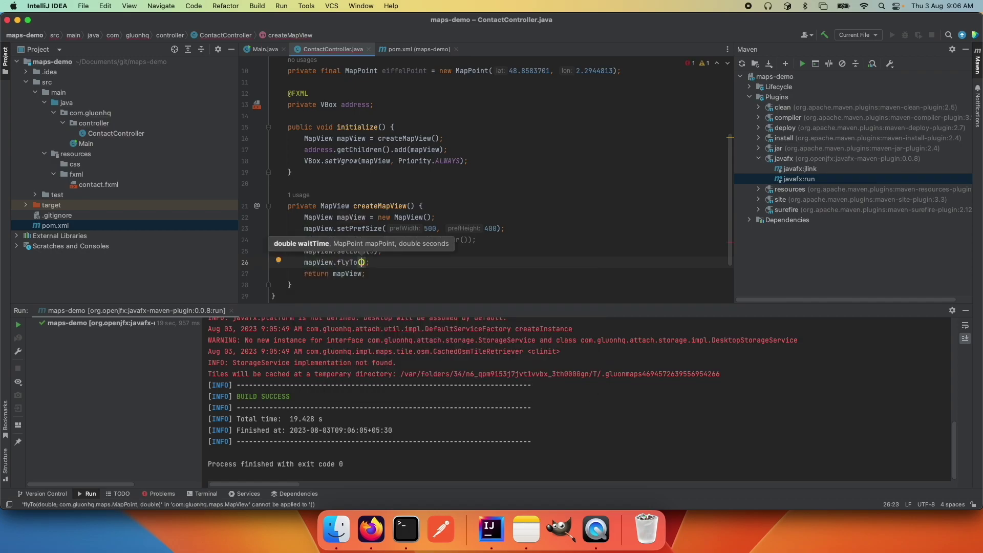
{"action": "type", "text": "0, "}
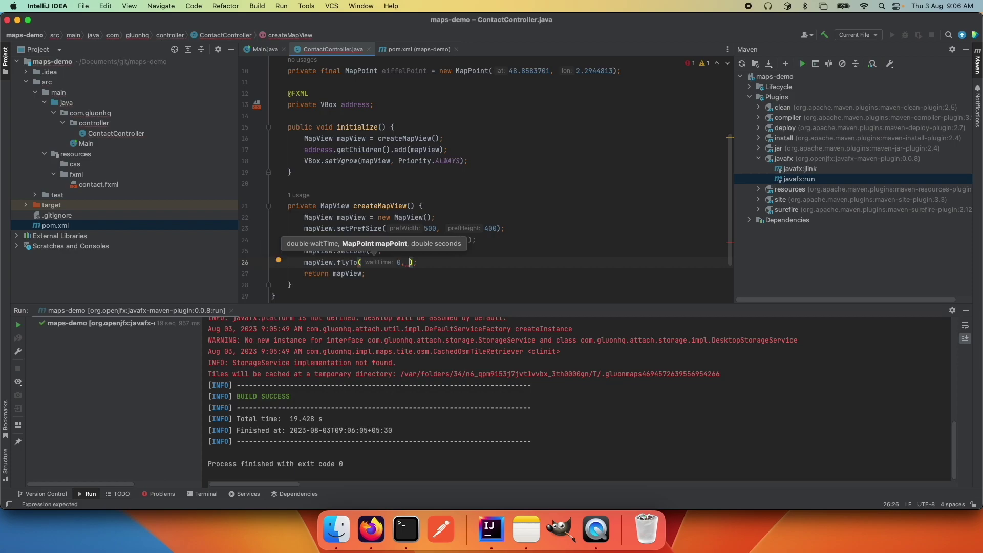
{"action": "type", "text": "ei"}
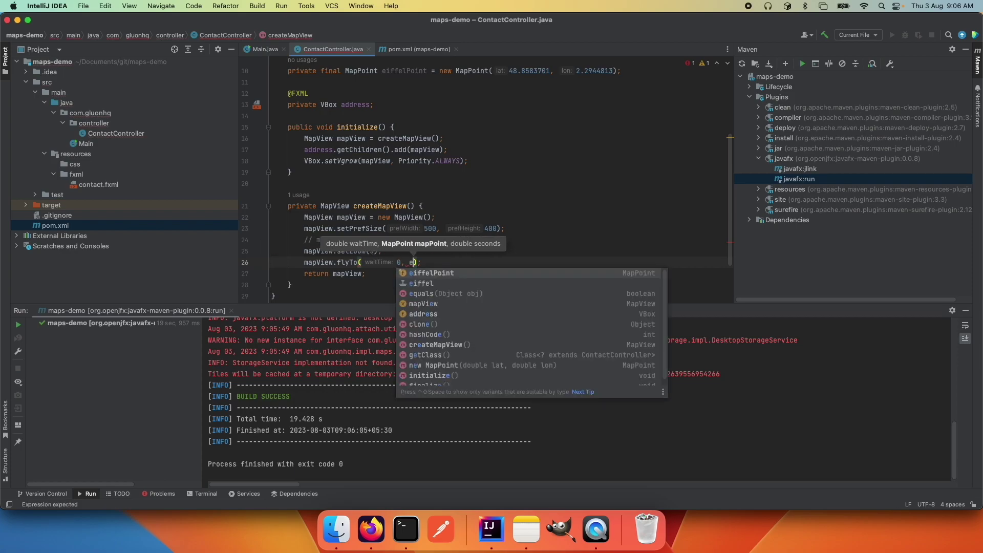
{"action": "key", "text": "Return"}
{"action": "type", "text": ", 0.1"}
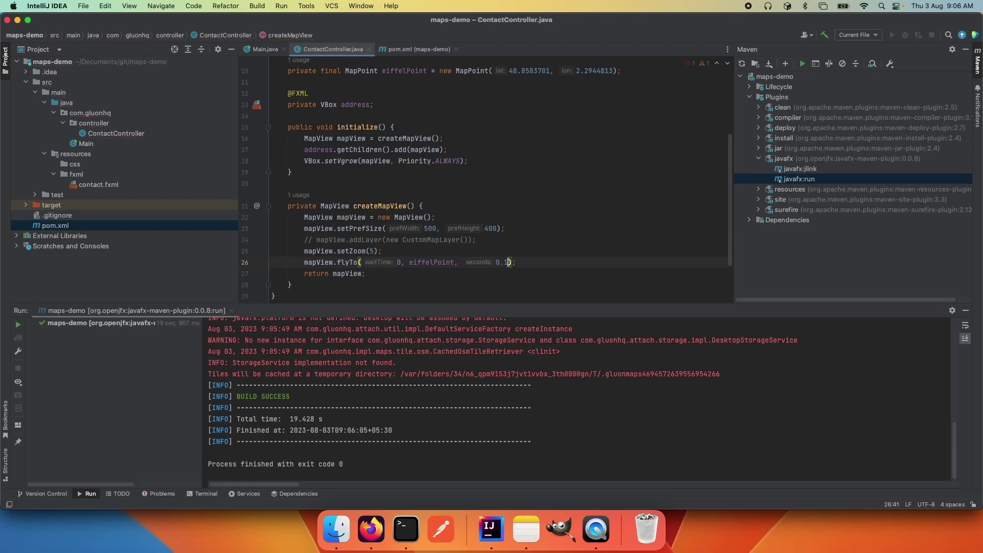
Rerun javafx:run, view the map zoomed on France, then close the app.
{"action": "double_click", "coordinate": [799, 179]}
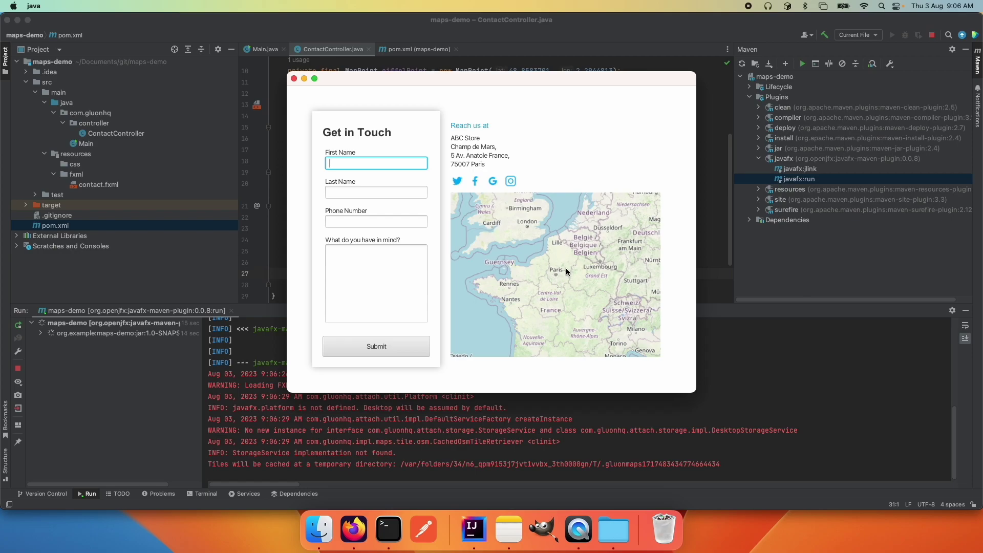
{"action": "left_click", "coordinate": [294, 80]}
{"action": "left_click", "coordinate": [374, 234]}
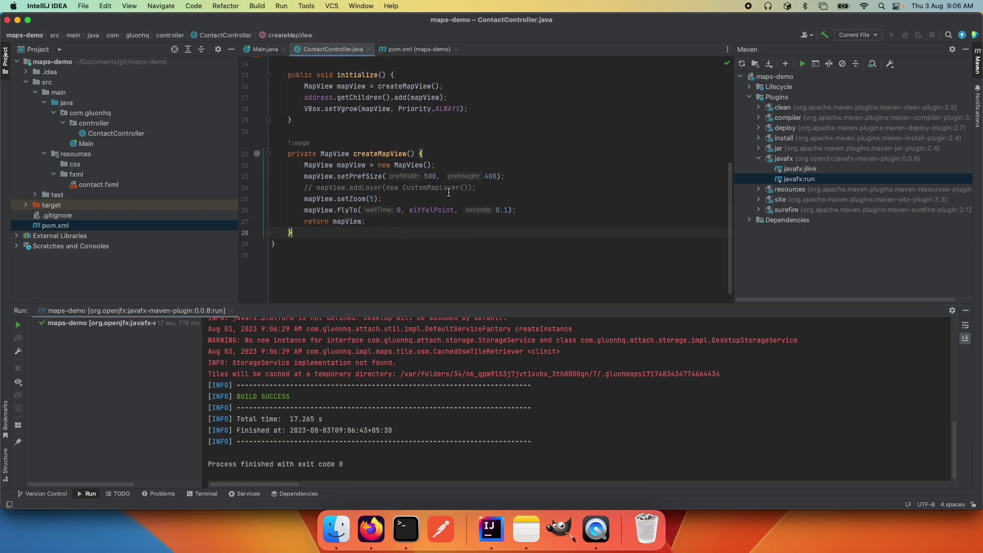
Insert the CustomMapLayer class template and import MapLayer and javafx.scene Node.
{"action": "key", "text": "Return"}
{"action": "key", "text": "Return"}
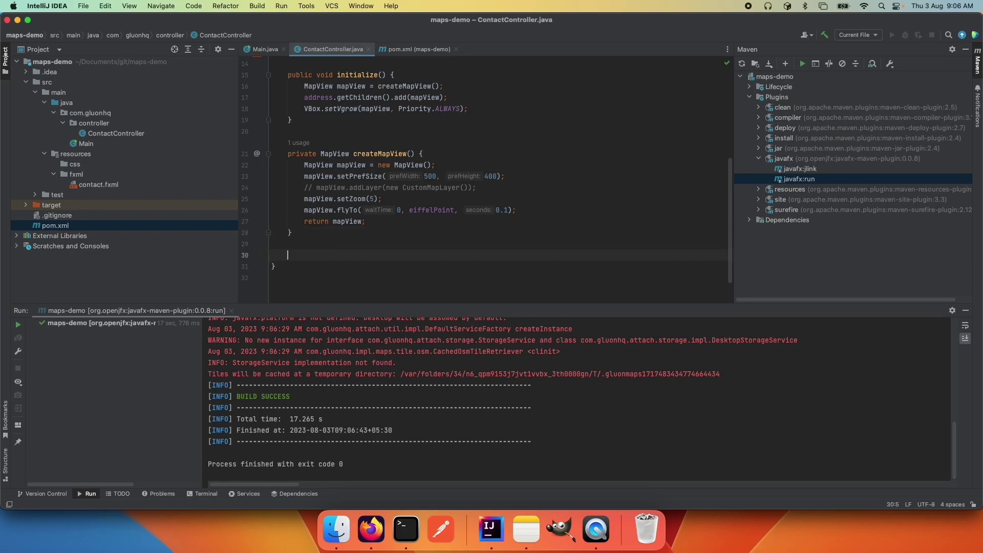
{"action": "type", "text": "cu"}
{"action": "key", "text": "Tab"}
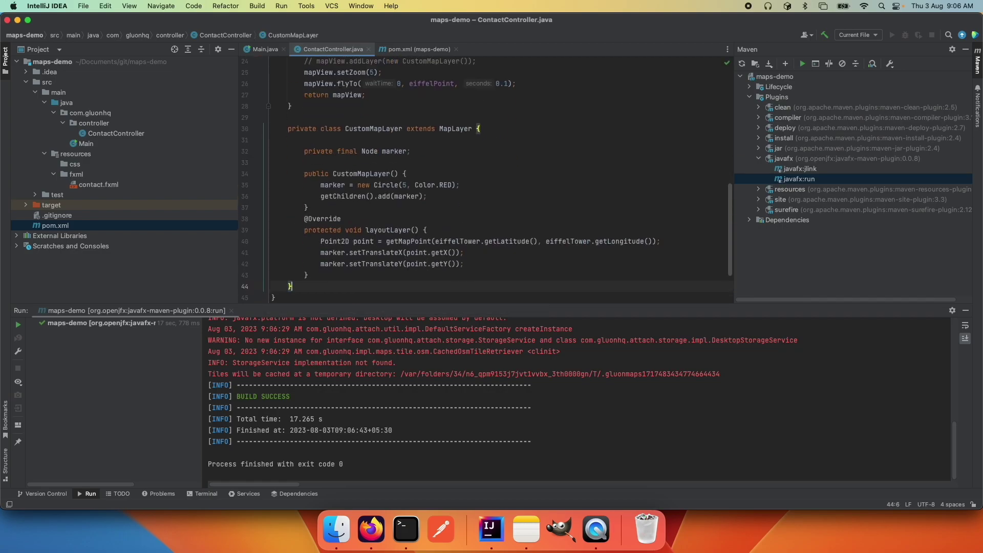
{"action": "left_click", "coordinate": [447, 94]}
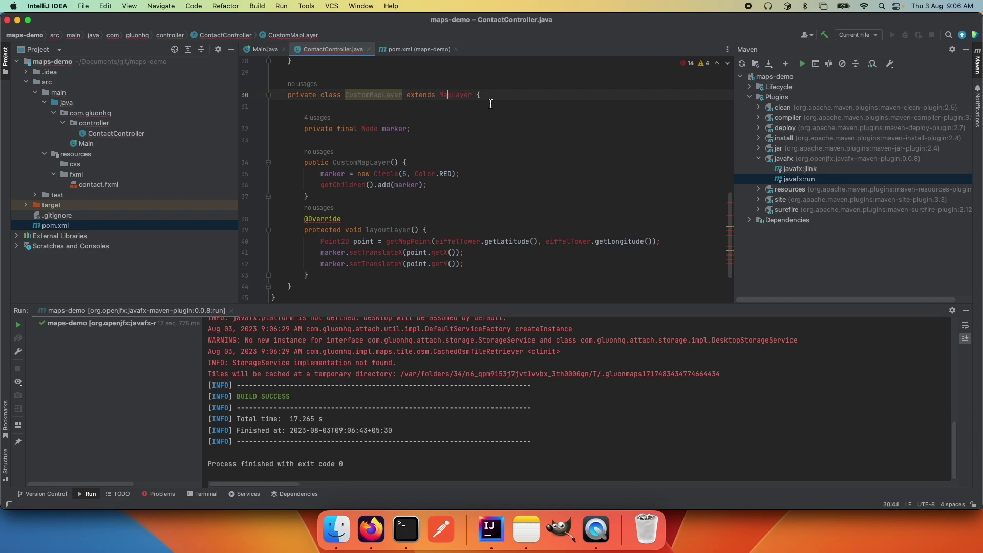
{"action": "key", "text": "alt+Return"}
{"action": "key", "text": "Return"}
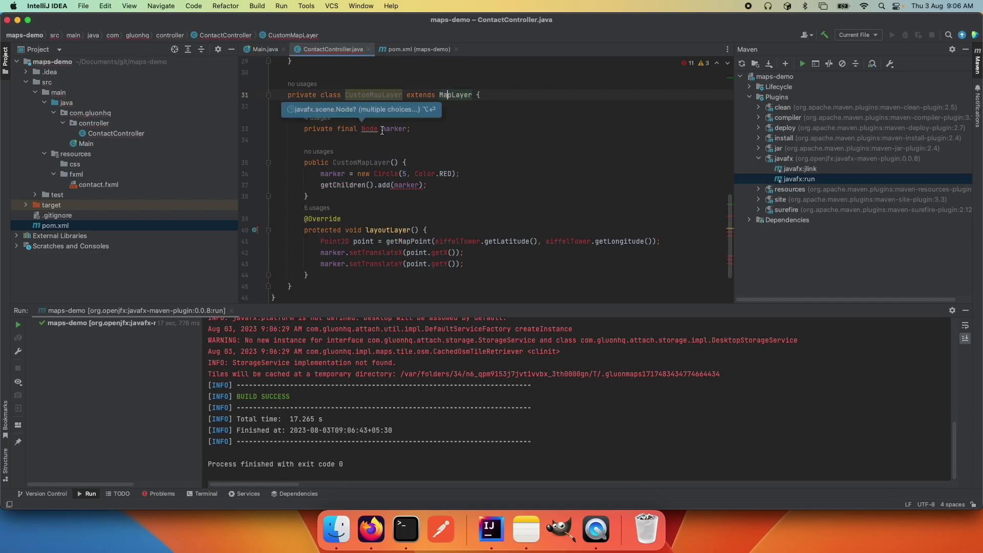
{"action": "left_click", "coordinate": [369, 128]}
{"action": "key", "text": "alt+Return"}
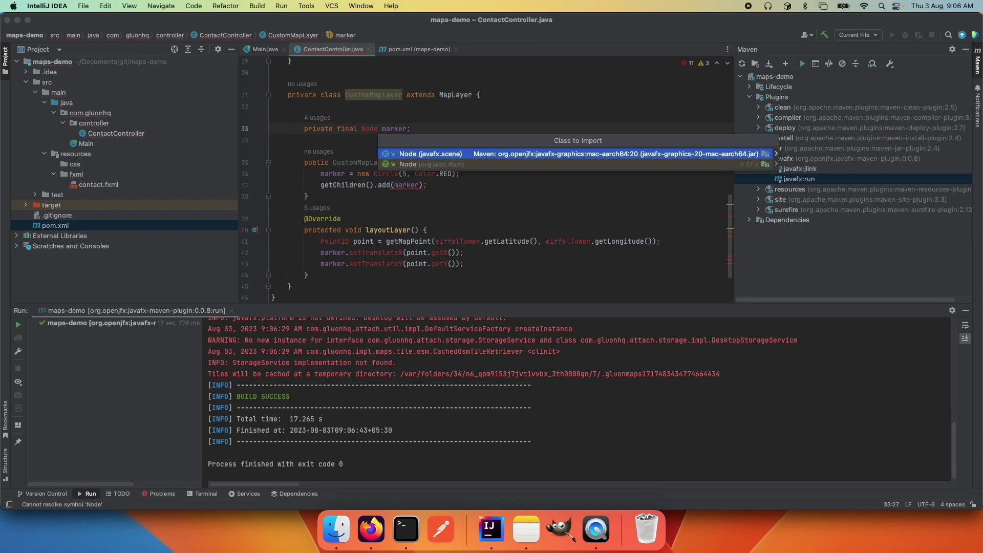
{"action": "key", "text": "Return"}
Import Circle, JavaFX Color and Point2D for the layer's marker code.
{"action": "left_click", "coordinate": [367, 162]}
{"action": "left_click", "coordinate": [382, 174]}
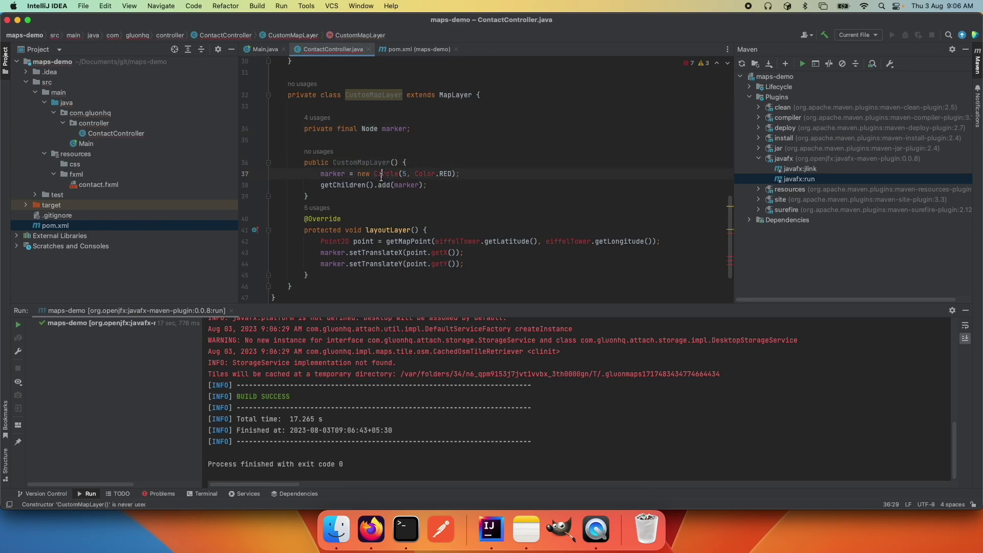
{"action": "key", "text": "alt+Return"}
{"action": "key", "text": "Return"}
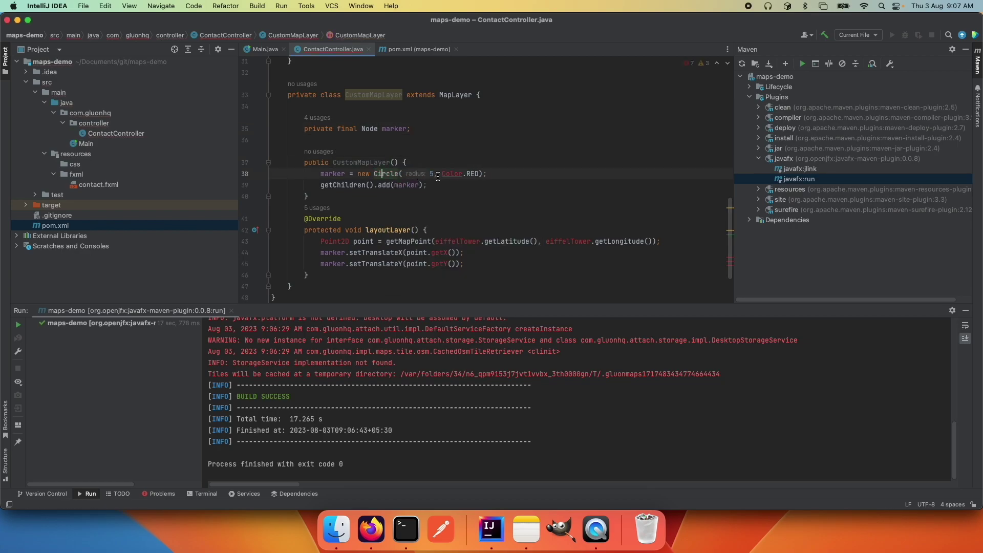
{"action": "left_click", "coordinate": [451, 173]}
{"action": "key", "text": "alt+Return"}
{"action": "key", "text": "Return"}
{"action": "left_click", "coordinate": [495, 209]}
{"action": "left_click", "coordinate": [345, 242]}
{"action": "key", "text": "alt+Return"}
{"action": "key", "text": "Return"}
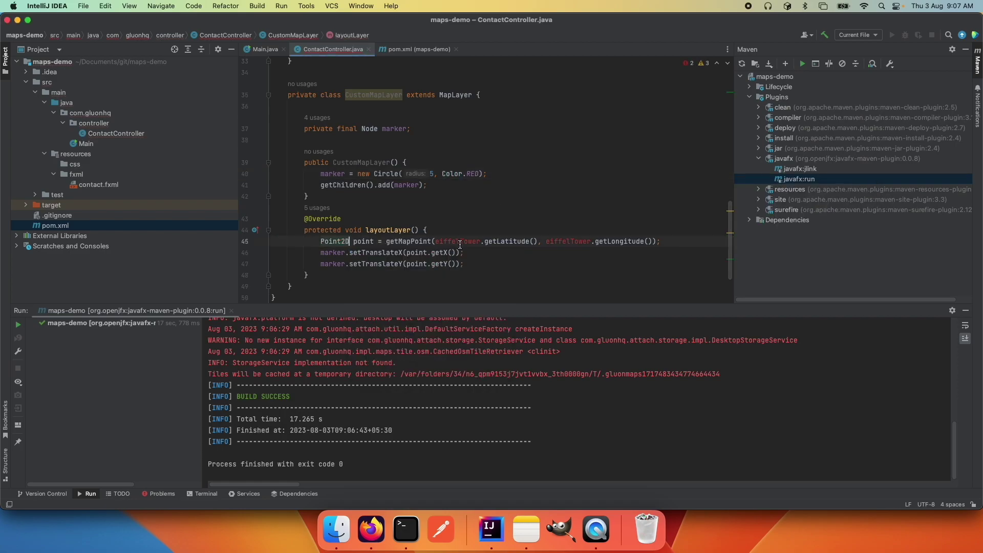
Replace both eiffelTower references with eiffelPoint and review the marker positioning code.
{"action": "double_click", "coordinate": [459, 241]}
{"action": "type", "text": "e"}
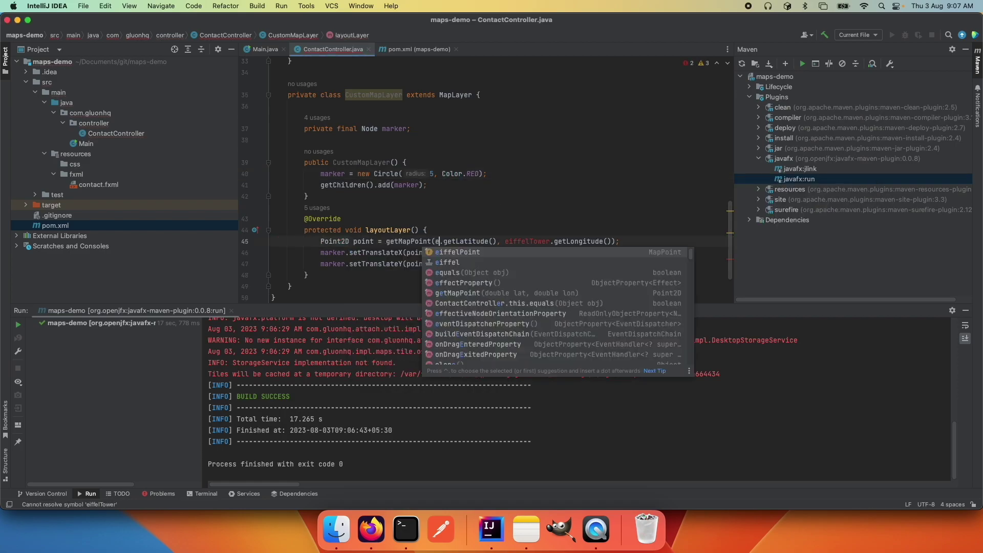
{"action": "key", "text": "Return"}
{"action": "double_click", "coordinate": [572, 240]}
{"action": "type", "text": "ed"}
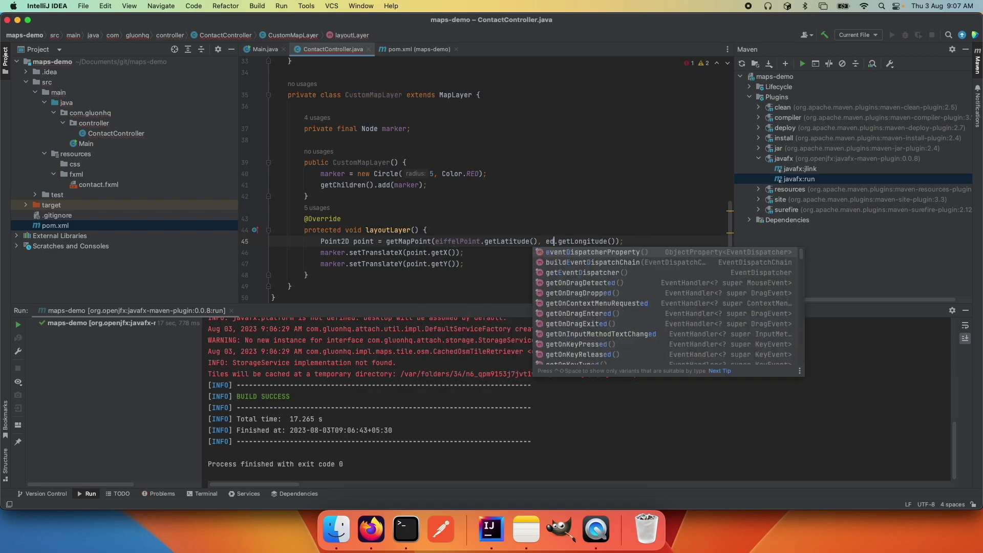
{"action": "key", "text": "BackSpace"}
{"action": "key", "text": "Return"}
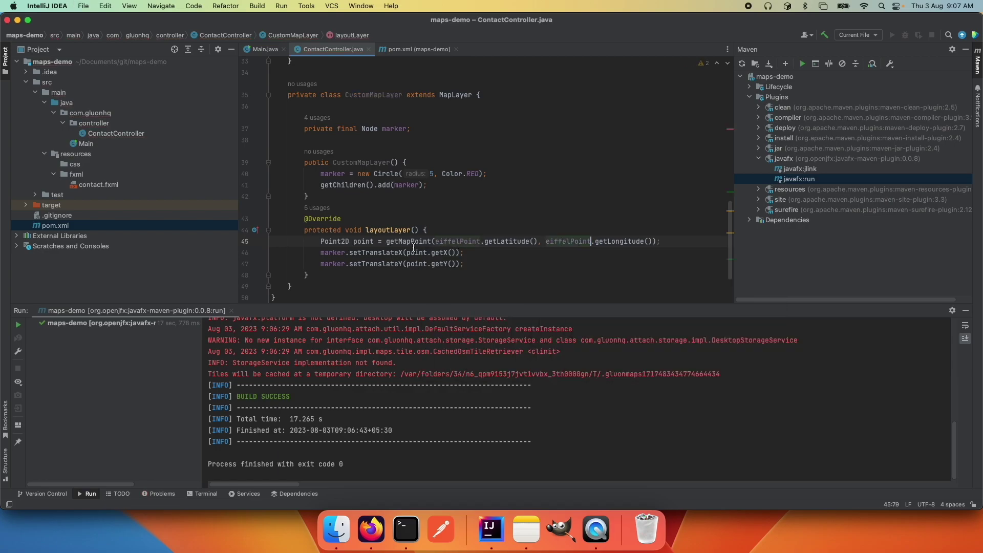
{"action": "double_click", "coordinate": [507, 241]}
{"action": "double_click", "coordinate": [618, 241]}
{"action": "double_click", "coordinate": [333, 173]}
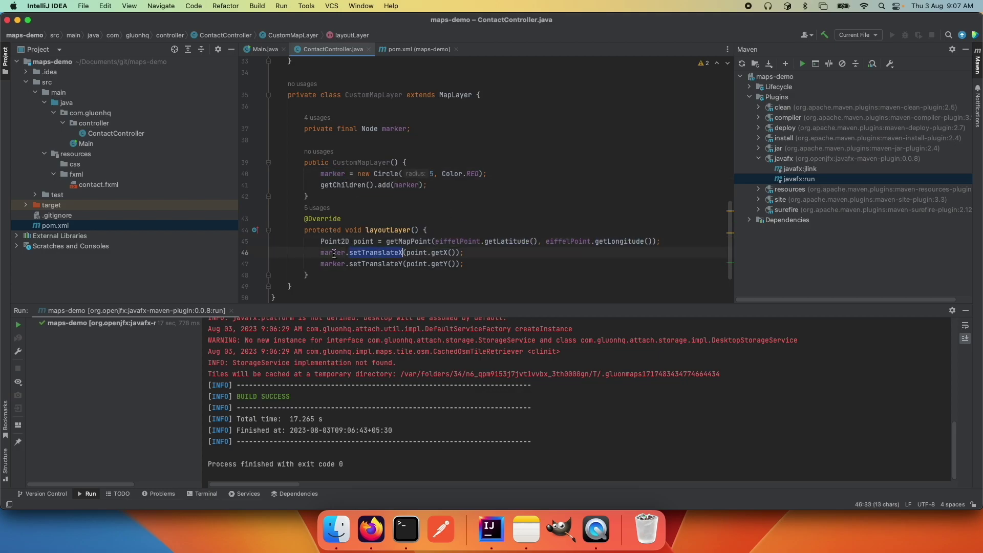
{"action": "left_click_drag", "start_coordinate": [320, 253], "coordinate": [471, 253]}
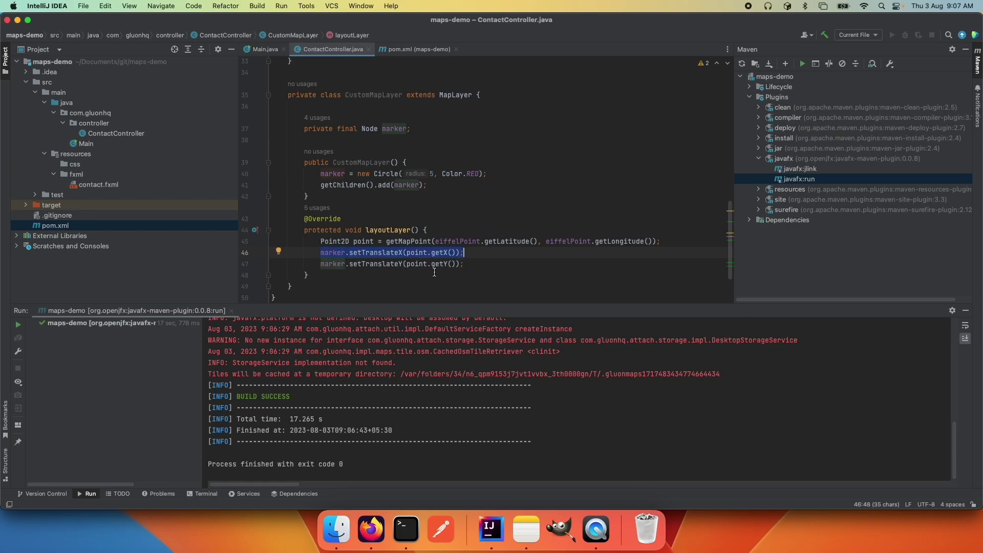
{"action": "scroll", "coordinate": [407, 259], "scroll_direction": "up", "scroll_amount": 3}
{"action": "scroll", "coordinate": [408, 260], "scroll_direction": "up", "scroll_amount": 3}
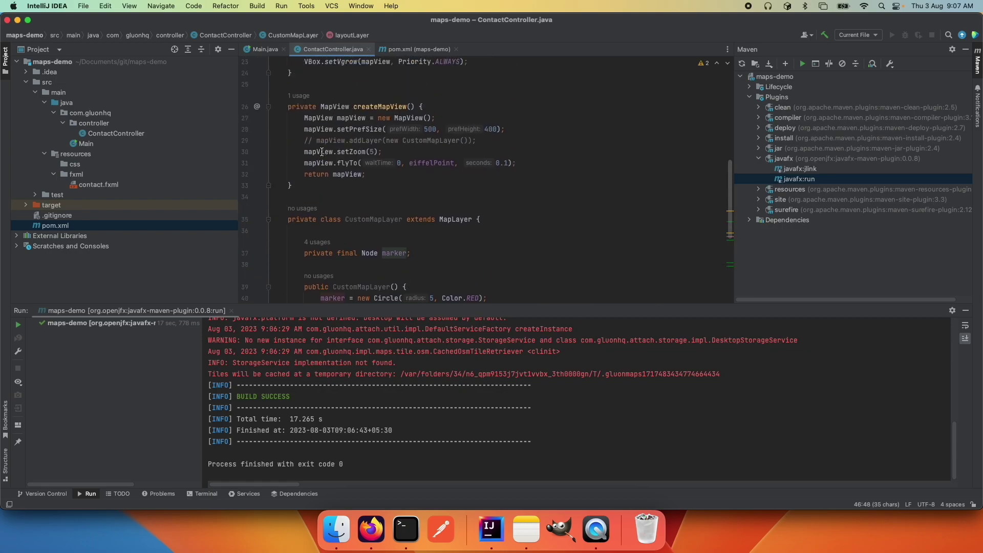
Uncomment the mapView.addLayer line in createMapView and launch the app with javafx:run.
{"action": "left_click", "coordinate": [316, 142]}
{"action": "key", "text": "super+slash"}
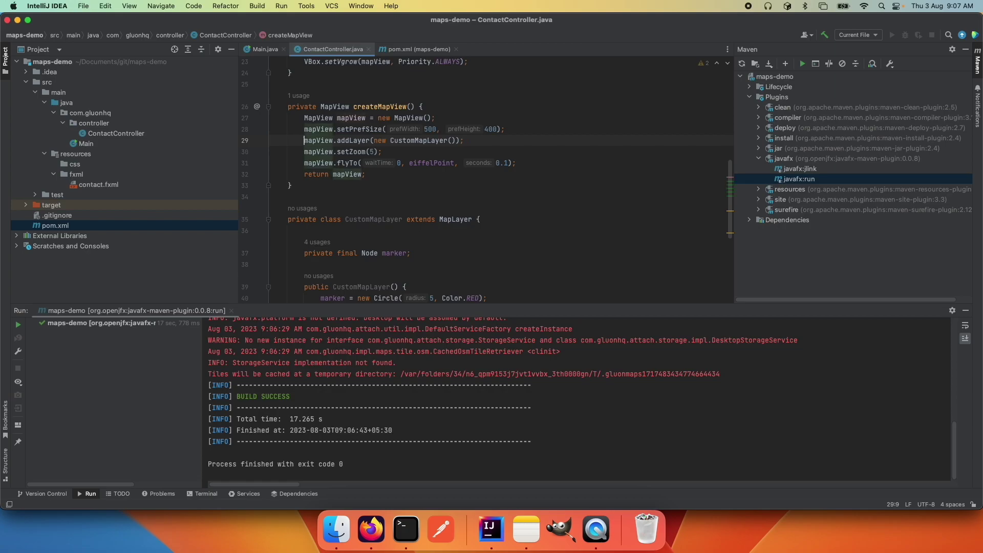
{"action": "double_click", "coordinate": [316, 141]}
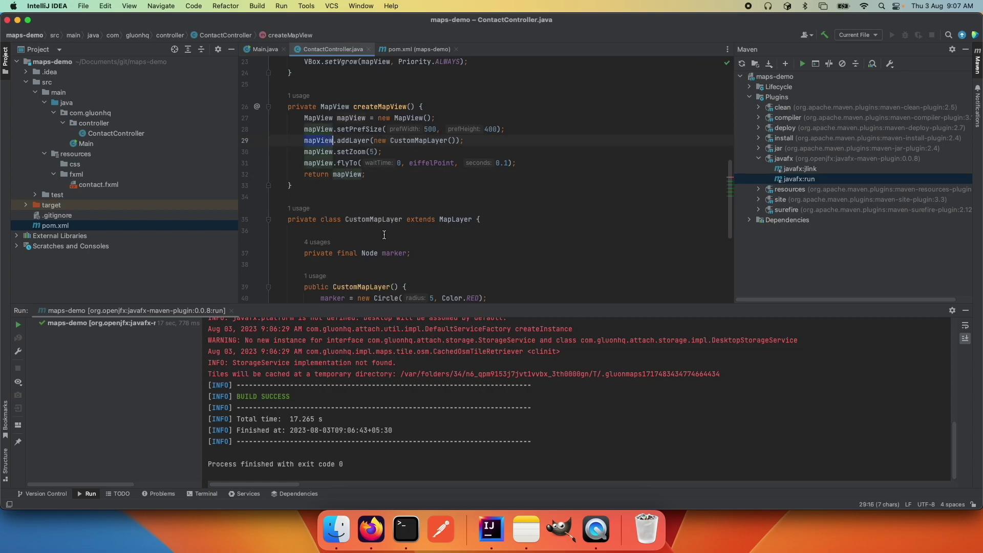
{"action": "scroll", "coordinate": [384, 234], "scroll_direction": "down", "scroll_amount": 3}
{"action": "scroll", "coordinate": [383, 234], "scroll_direction": "down", "scroll_amount": 1}
{"action": "scroll", "coordinate": [383, 235], "scroll_direction": "up", "scroll_amount": 4}
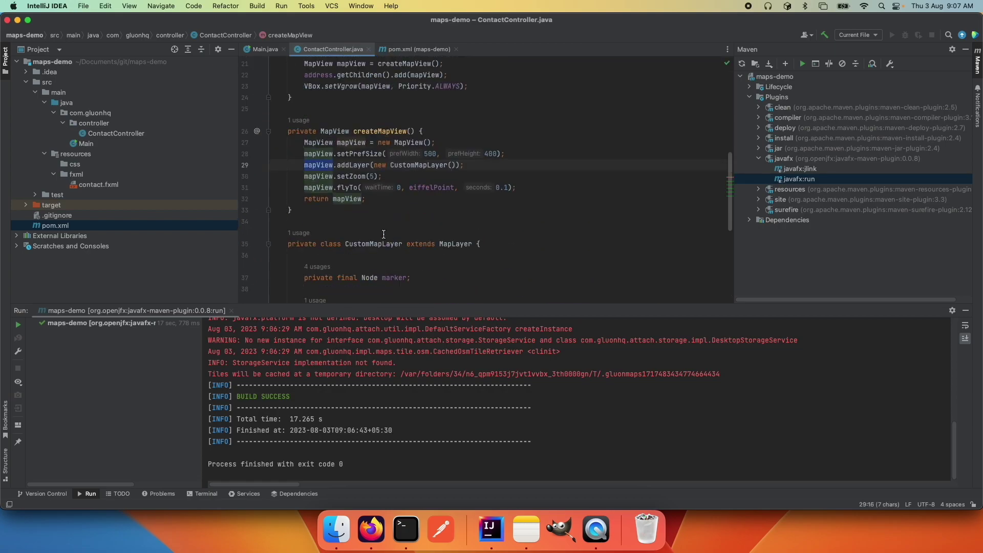
{"action": "scroll", "coordinate": [383, 234], "scroll_direction": "down", "scroll_amount": 5}
{"action": "scroll", "coordinate": [384, 234], "scroll_direction": "down", "scroll_amount": 1}
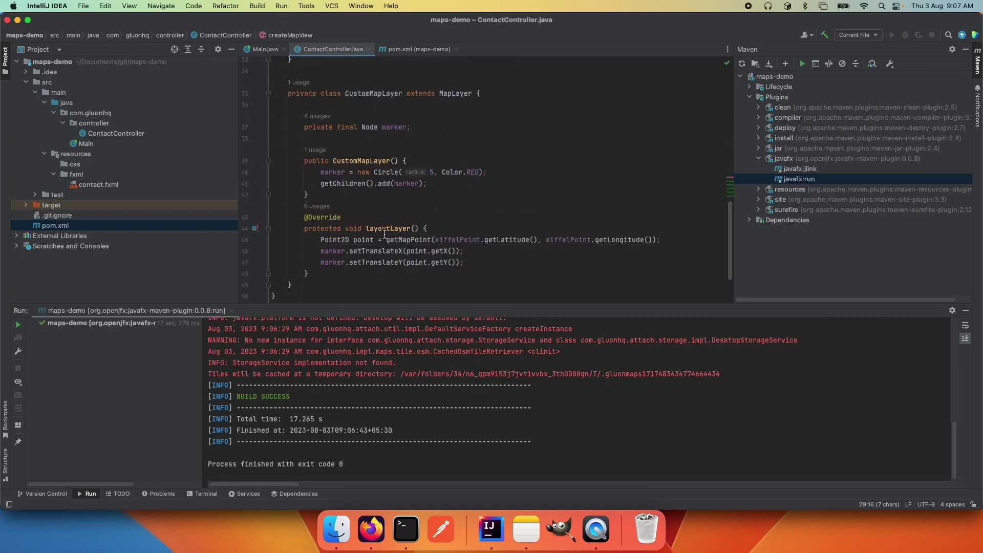
{"action": "double_click", "coordinate": [799, 179]}
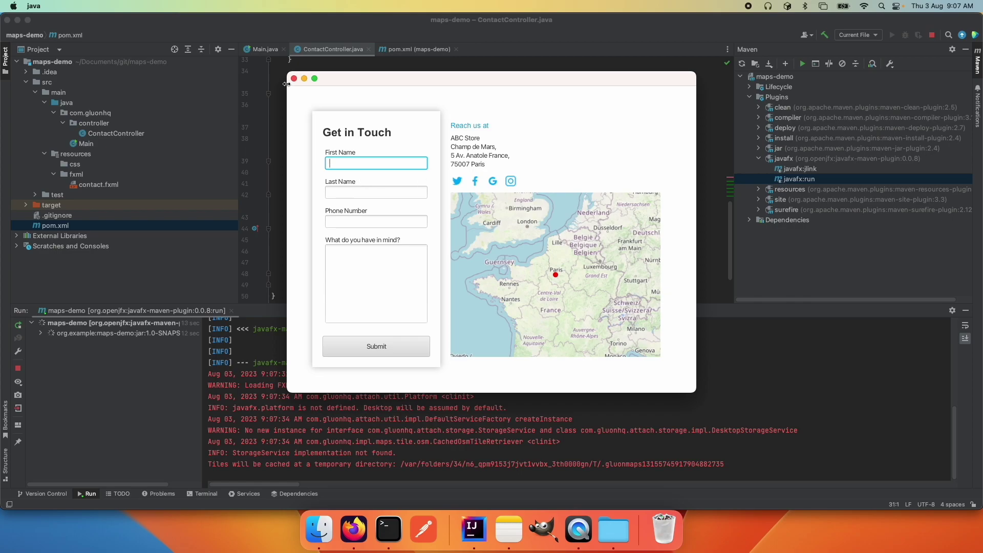
Close the contact-form app window after checking the red marker near Paris.
{"action": "left_click", "coordinate": [294, 80]}
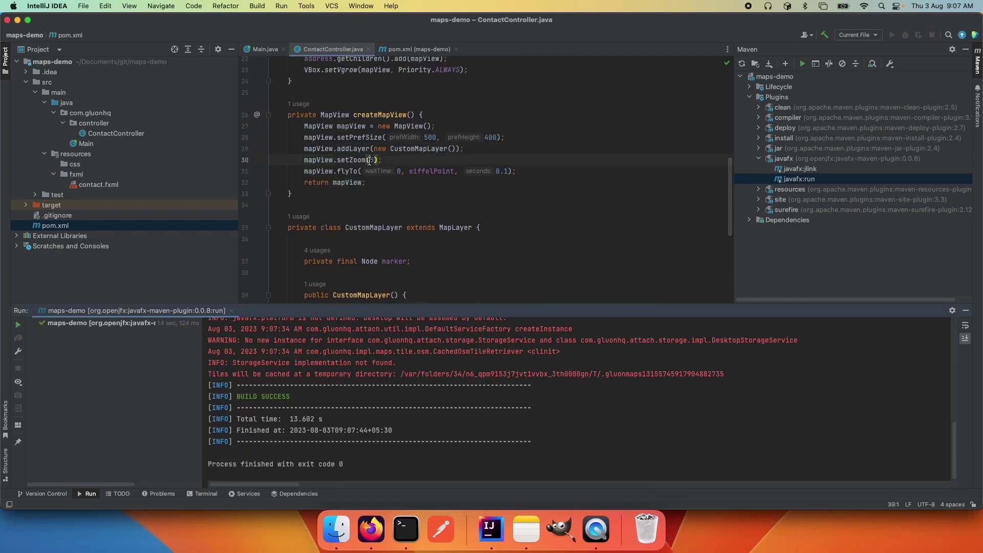
Rerun the app with javafx:run to show the zoom-15 close-up of Paris.
{"action": "double_click", "coordinate": [799, 178]}
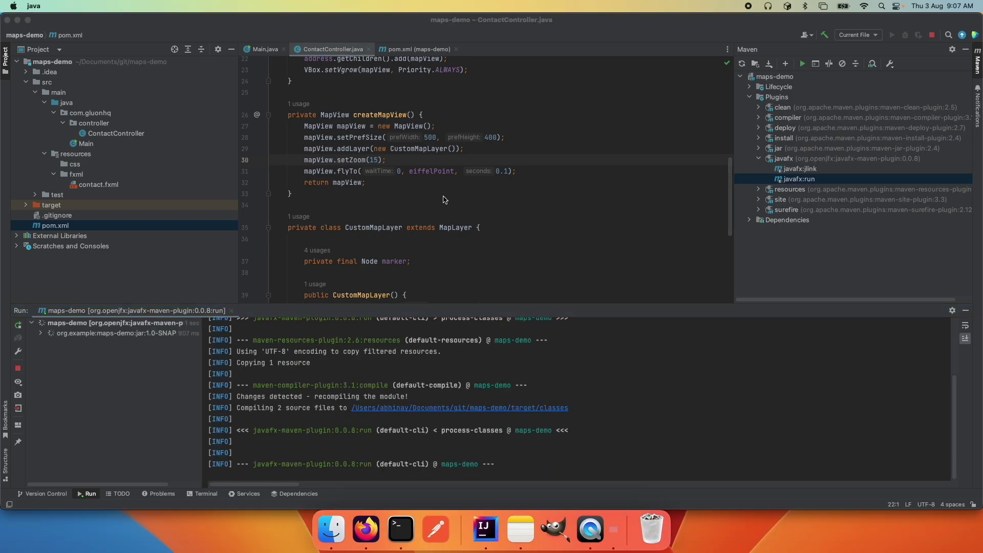